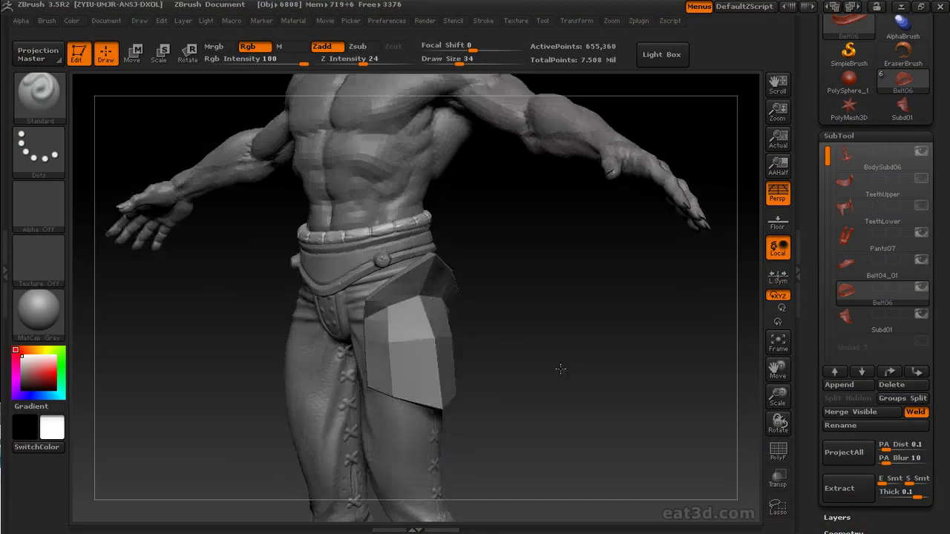
Step: Select the Subd01 thigh plate subtool and open the Edit preferences
{"action": "left_click_drag", "start_coordinate": [557, 373], "coordinate": [511, 279], "text": "alt"}
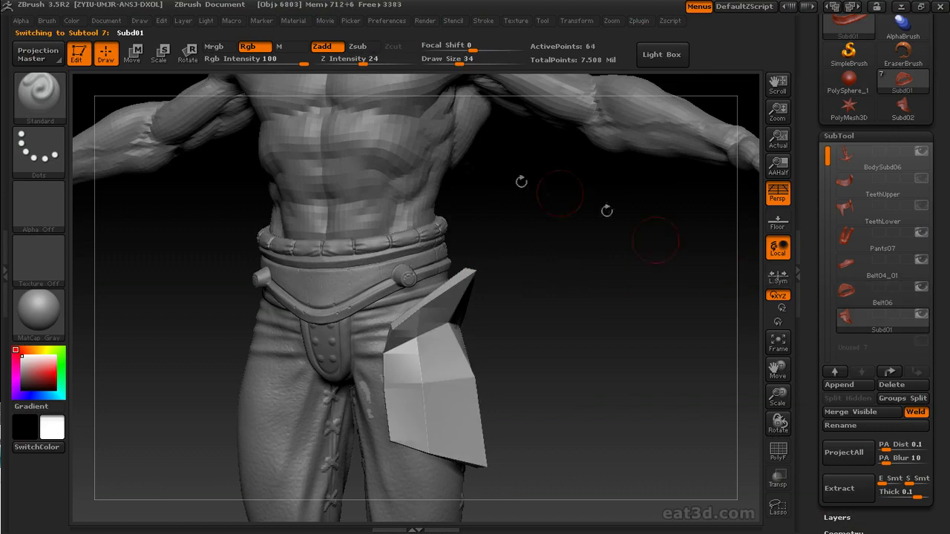
{"action": "left_click", "coordinate": [387, 20]}
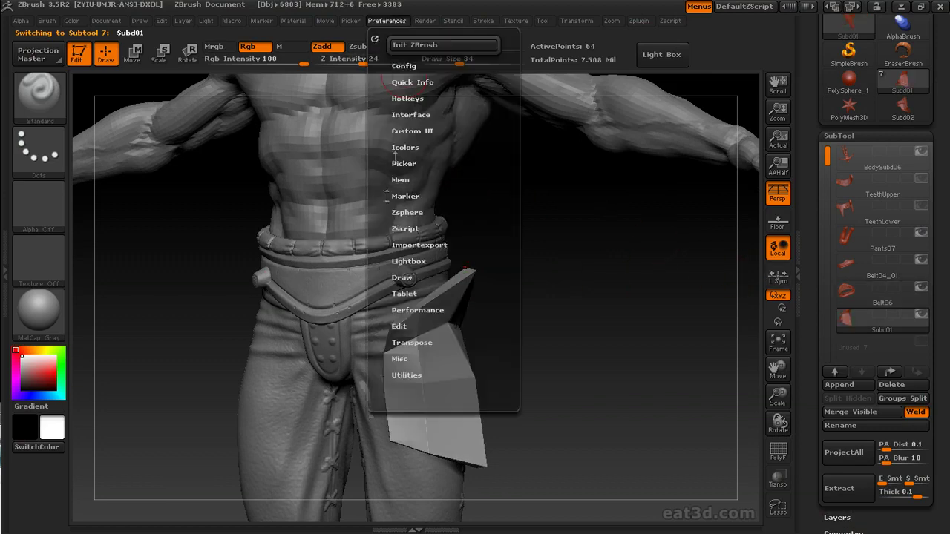
{"action": "left_click", "coordinate": [398, 326]}
Step: Subdivide the thigh plate to level 2 with subdivision smoothing turned off
{"action": "left_click_drag", "start_coordinate": [641, 322], "coordinate": [667, 332]}
{"action": "scroll", "coordinate": [817, 460], "scroll_direction": "down", "scroll_amount": 5}
{"action": "left_click", "coordinate": [844, 411]}
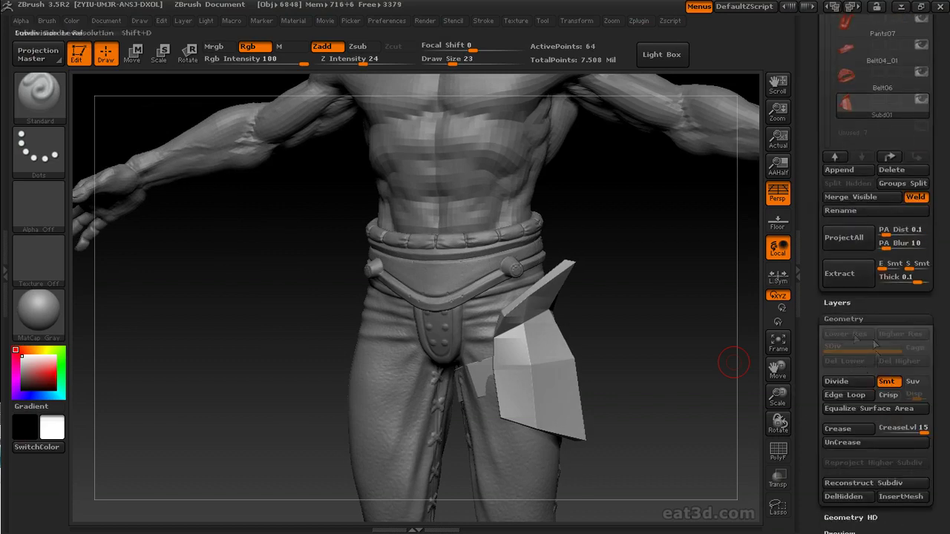
{"action": "left_click", "coordinate": [849, 383]}
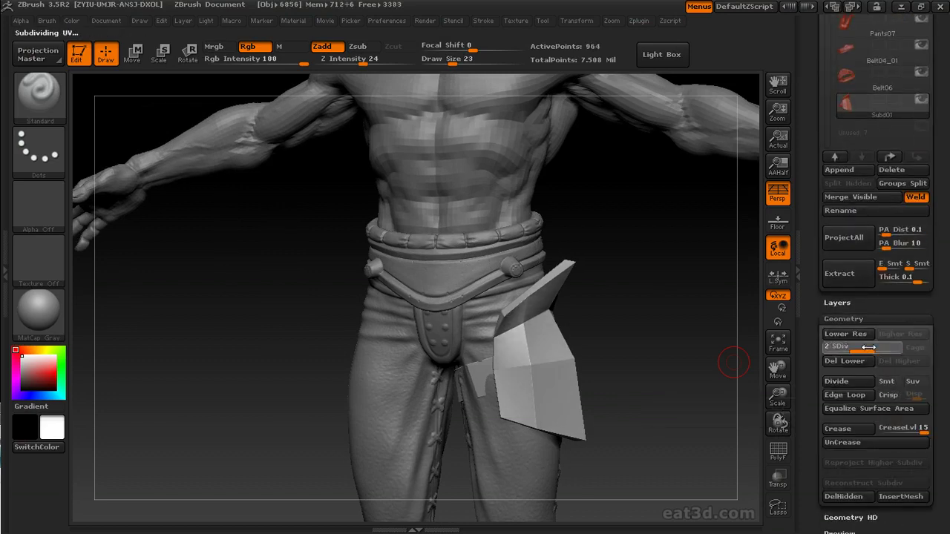
{"action": "left_click", "coordinate": [890, 362]}
Step: Isolate the thigh plate by hiding all other subtools and view it from another angle
{"action": "scroll", "coordinate": [876, 297], "scroll_direction": "up", "scroll_amount": 3}
{"action": "left_click", "coordinate": [920, 189], "text": "shift"}
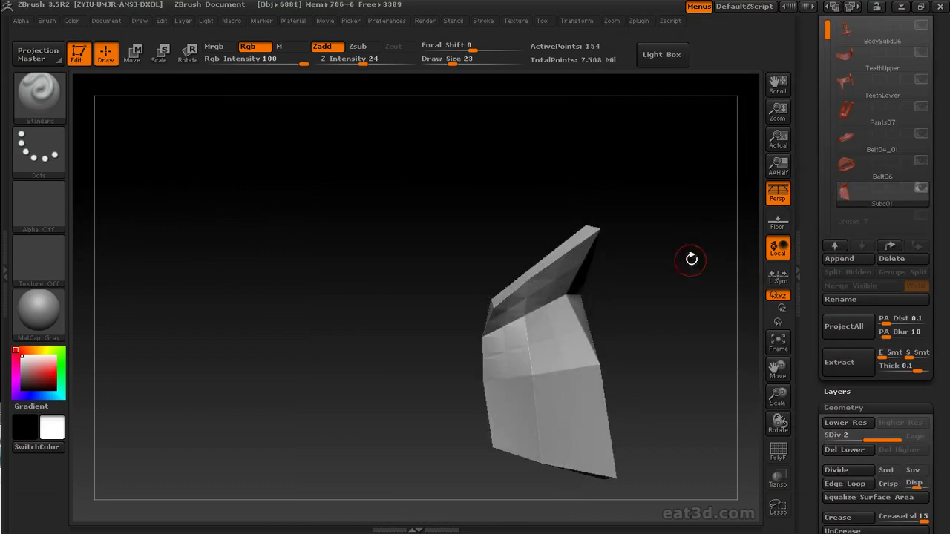
{"action": "mouse_move", "coordinate": [689, 260]}
{"action": "left_mouse_down"}
{"action": "mouse_move", "coordinate": [686, 343]}
{"action": "mouse_move", "coordinate": [593, 248]}
{"action": "mouse_move", "coordinate": [477, 221]}
{"action": "mouse_move", "coordinate": [418, 233]}
{"action": "mouse_move", "coordinate": [368, 324]}
{"action": "mouse_move", "coordinate": [423, 390]}
{"action": "mouse_move", "coordinate": [643, 358]}
{"action": "mouse_move", "coordinate": [475, 297]}
{"action": "mouse_move", "coordinate": [535, 316]}
{"action": "mouse_move", "coordinate": [519, 315]}
{"action": "left_mouse_up"}
Step: Round out the thigh plate's curved cross-section with the Move brush and subdivide it to level 3
{"action": "key", "text": "b"}
{"action": "key", "text": "m"}
{"action": "key", "text": "v"}
{"action": "key", "text": "s"}
{"action": "left_click", "coordinate": [846, 471]}
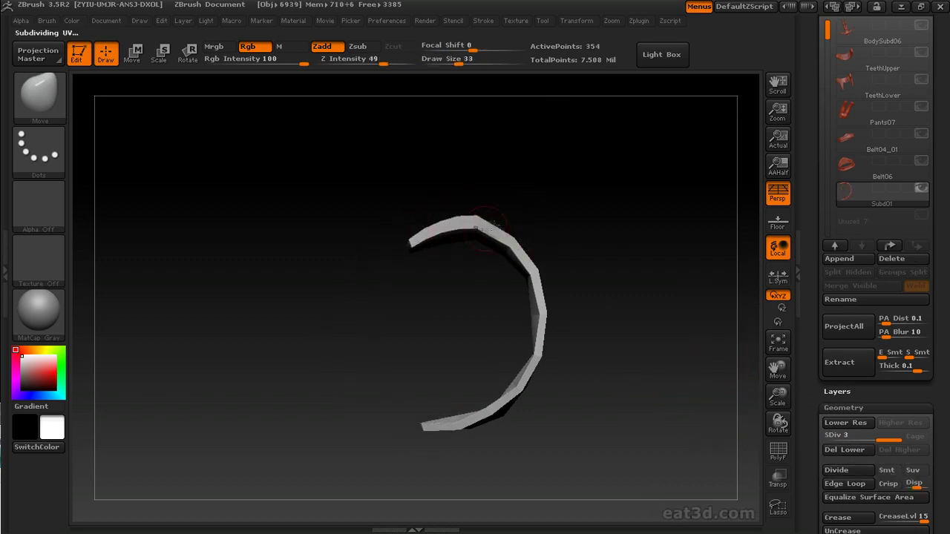
{"action": "mouse_move", "coordinate": [549, 375]}
{"action": "left_mouse_down"}
{"action": "mouse_move", "coordinate": [577, 353]}
{"action": "mouse_move", "coordinate": [654, 387]}
{"action": "mouse_move", "coordinate": [607, 365]}
{"action": "mouse_move", "coordinate": [611, 318]}
{"action": "mouse_move", "coordinate": [538, 294]}
{"action": "mouse_move", "coordinate": [494, 314]}
{"action": "mouse_move", "coordinate": [671, 304]}
{"action": "mouse_move", "coordinate": [456, 319]}
{"action": "mouse_move", "coordinate": [624, 345]}
{"action": "mouse_move", "coordinate": [688, 328]}
{"action": "mouse_move", "coordinate": [675, 302]}
{"action": "mouse_move", "coordinate": [650, 322]}
{"action": "mouse_move", "coordinate": [660, 265]}
{"action": "mouse_move", "coordinate": [774, 206]}
{"action": "mouse_move", "coordinate": [683, 170]}
{"action": "mouse_move", "coordinate": [487, 297]}
{"action": "mouse_move", "coordinate": [609, 277]}
{"action": "mouse_move", "coordinate": [746, 337]}
{"action": "left_mouse_up"}
Step: Switch to the Standard brush, show the pants subtool and lower the thigh plate to subdivision level 2
{"action": "key", "text": "b"}
{"action": "key", "text": "s"}
{"action": "key", "text": "t"}
{"action": "left_click", "coordinate": [921, 106]}
{"action": "left_click_drag", "start_coordinate": [883, 454], "coordinate": [865, 454]}
Step: Work over the thigh plate's front faces at subdivision levels 2 and 3, adjusting its outline with the Move brush
{"action": "left_click_drag", "start_coordinate": [646, 327], "coordinate": [649, 293]}
{"action": "mouse_move", "coordinate": [469, 315]}
{"action": "left_mouse_down"}
{"action": "mouse_move", "coordinate": [416, 267]}
{"action": "mouse_move", "coordinate": [596, 276]}
{"action": "mouse_move", "coordinate": [368, 334]}
{"action": "left_mouse_up"}
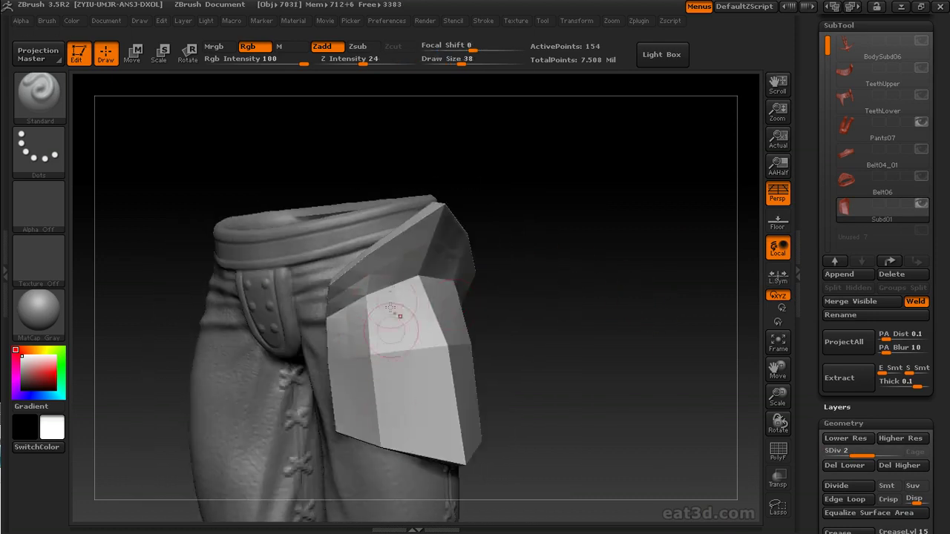
{"action": "left_click_drag", "start_coordinate": [401, 389], "coordinate": [601, 278]}
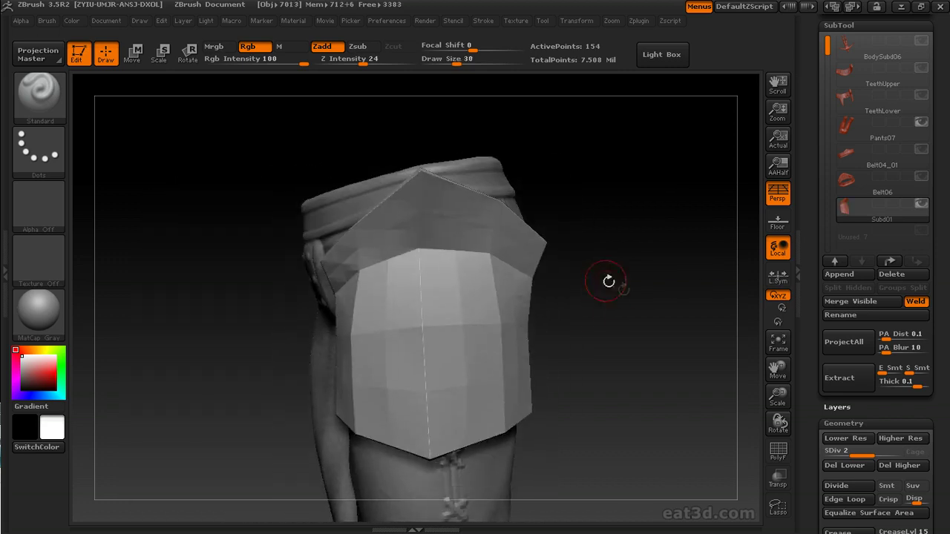
{"action": "key", "text": "ctrl+d"}
{"action": "left_click_drag", "start_coordinate": [662, 321], "coordinate": [449, 263]}
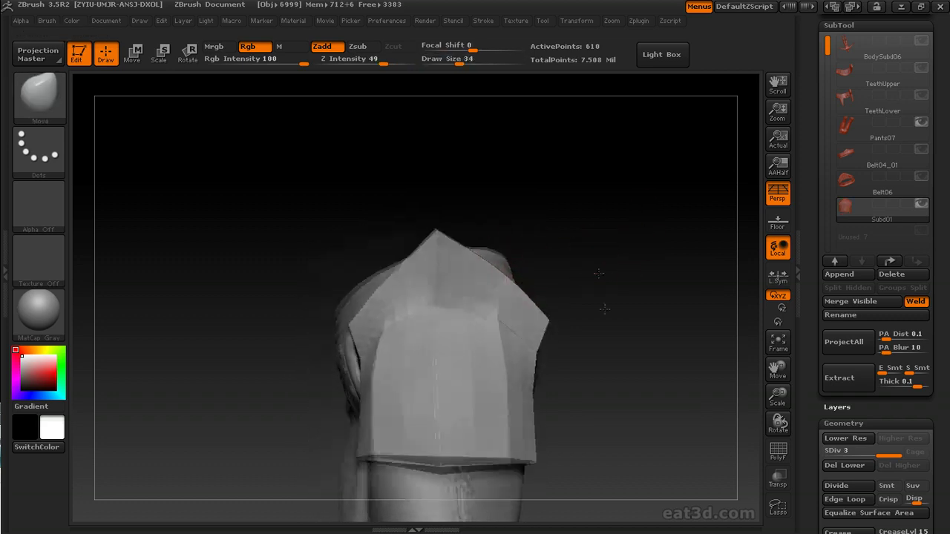
{"action": "left_click_drag", "start_coordinate": [585, 279], "coordinate": [576, 243]}
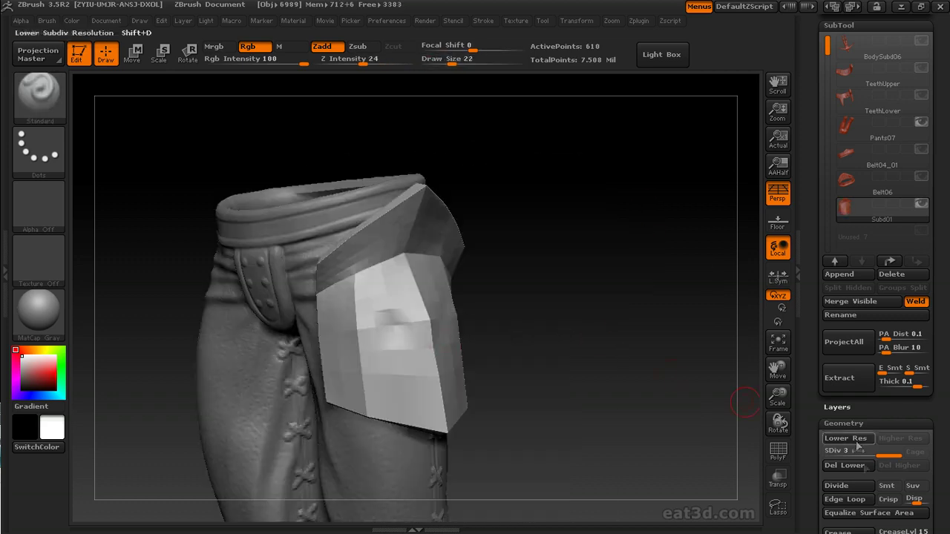
Step: Subdivide the thigh plate to level 4 with smoothing on and fit its rear edge around the leg using the Move brush
{"action": "left_click", "coordinate": [887, 486]}
{"action": "key", "text": "ctrl+d"}
{"action": "left_click_drag", "start_coordinate": [615, 313], "coordinate": [363, 332]}
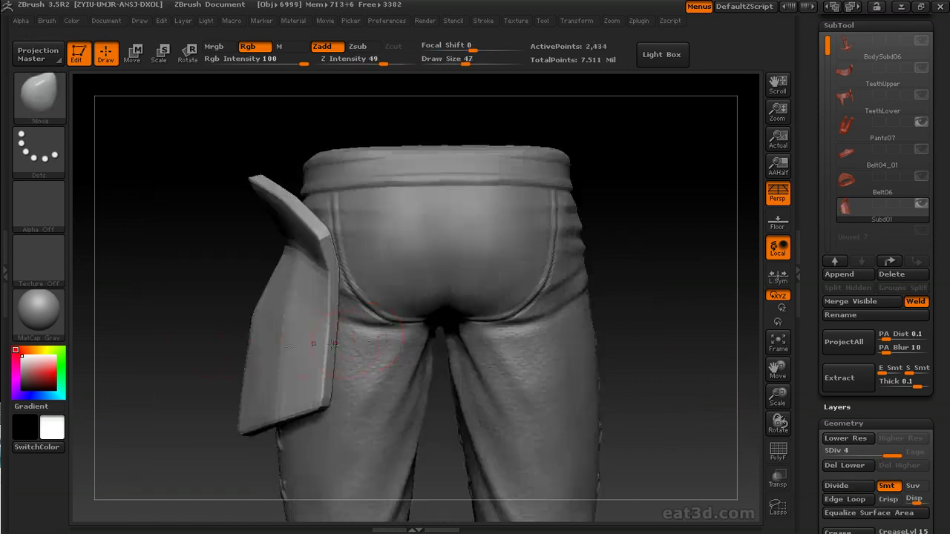
{"action": "key", "text": "s"}
{"action": "mouse_move", "coordinate": [553, 286]}
{"action": "left_mouse_down"}
{"action": "mouse_move", "coordinate": [291, 279]}
{"action": "mouse_move", "coordinate": [640, 280]}
{"action": "mouse_move", "coordinate": [414, 290]}
{"action": "mouse_move", "coordinate": [427, 335]}
{"action": "mouse_move", "coordinate": [552, 303]}
{"action": "mouse_move", "coordinate": [538, 290]}
{"action": "mouse_move", "coordinate": [430, 349]}
{"action": "mouse_move", "coordinate": [552, 286]}
{"action": "mouse_move", "coordinate": [334, 346]}
{"action": "mouse_move", "coordinate": [424, 329]}
{"action": "mouse_move", "coordinate": [444, 355]}
{"action": "mouse_move", "coordinate": [386, 327]}
{"action": "mouse_move", "coordinate": [346, 282]}
{"action": "mouse_move", "coordinate": [364, 344]}
{"action": "mouse_move", "coordinate": [304, 332]}
{"action": "left_mouse_up"}
{"action": "key", "text": "b"}
{"action": "key", "text": "m"}
{"action": "key", "text": "v"}
{"action": "key", "text": "s"}
{"action": "key", "text": "s"}
Step: Sculpt stacked horizontal bands across the front of the thigh plate with the Standard brush
{"action": "key", "text": "b"}
{"action": "key", "text": "s"}
{"action": "key", "text": "t"}
{"action": "left_click_drag", "start_coordinate": [416, 312], "coordinate": [429, 276]}
{"action": "mouse_move", "coordinate": [526, 315]}
{"action": "left_mouse_down"}
{"action": "mouse_move", "coordinate": [649, 269]}
{"action": "mouse_move", "coordinate": [547, 293]}
{"action": "mouse_move", "coordinate": [569, 299]}
{"action": "mouse_move", "coordinate": [526, 284]}
{"action": "mouse_move", "coordinate": [443, 310]}
{"action": "mouse_move", "coordinate": [586, 316]}
{"action": "mouse_move", "coordinate": [451, 319]}
{"action": "left_mouse_up"}
Step: Pull the centre of the stacked bands into shape with a large Move brush
{"action": "key", "text": "b"}
{"action": "key", "text": "m"}
{"action": "key", "text": "v"}
{"action": "key", "text": "s"}
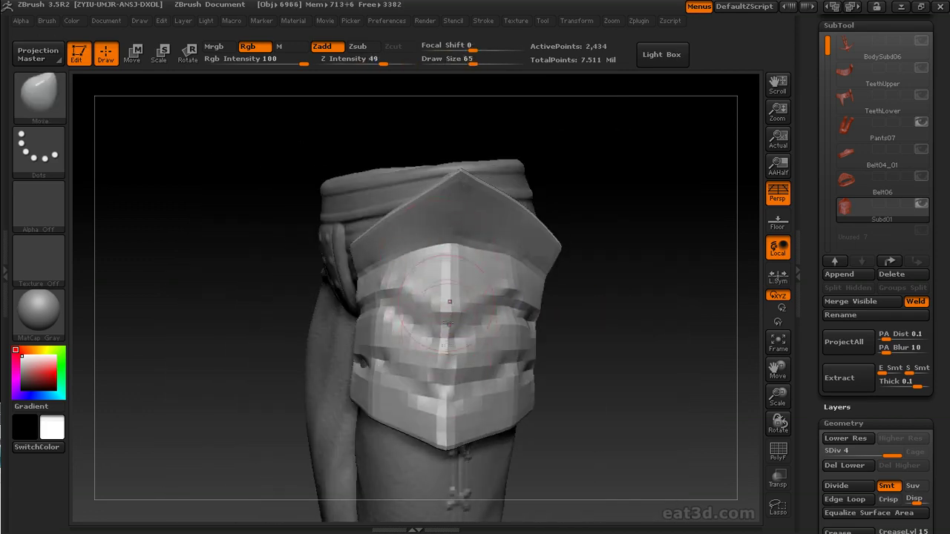
{"action": "mouse_move", "coordinate": [438, 369]}
{"action": "left_mouse_down"}
{"action": "mouse_move", "coordinate": [480, 314]}
{"action": "mouse_move", "coordinate": [354, 334]}
{"action": "left_mouse_up"}
Step: Deepen the grooves between the bands and under the flared top with the Standard brush, smoothing the lower plate
{"action": "key", "text": "b"}
{"action": "key", "text": "s"}
{"action": "key", "text": "t"}
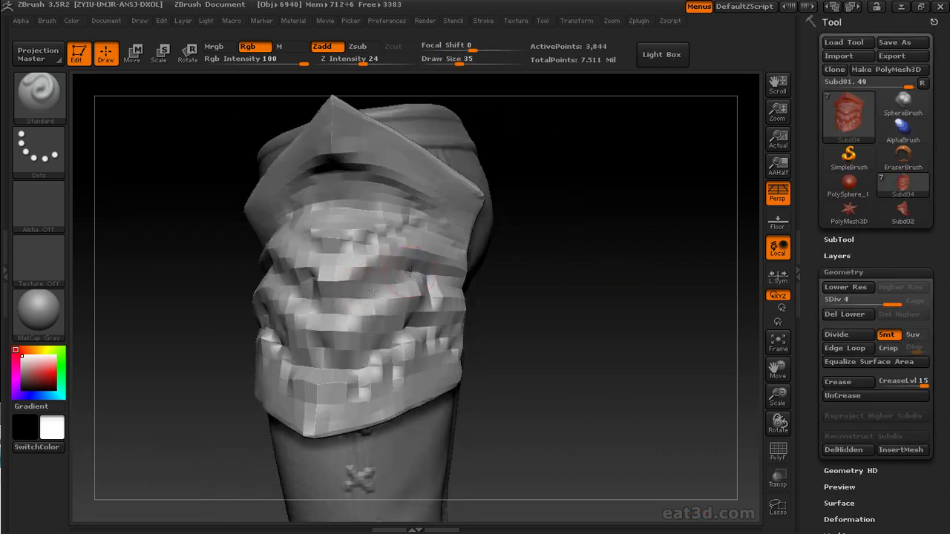
{"action": "mouse_move", "coordinate": [409, 273]}
{"action": "left_mouse_down"}
{"action": "mouse_move", "coordinate": [339, 254]}
{"action": "mouse_move", "coordinate": [584, 286]}
{"action": "mouse_move", "coordinate": [551, 329]}
{"action": "mouse_move", "coordinate": [399, 367]}
{"action": "mouse_move", "coordinate": [460, 349]}
{"action": "left_mouse_up"}
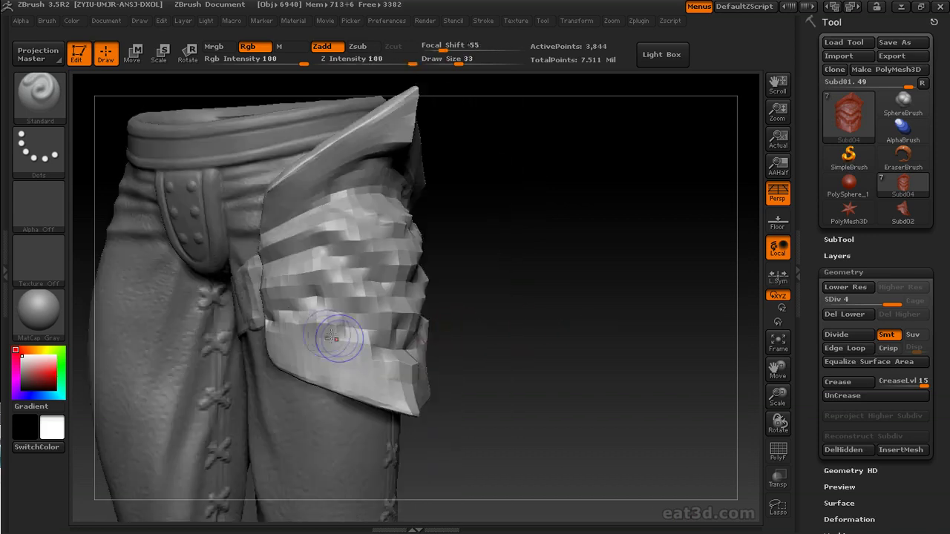
Step: Subdivide the thigh plate to level 5 and refine its overlapping bands with a smaller Standard brush
{"action": "key", "text": "ctrl+d"}
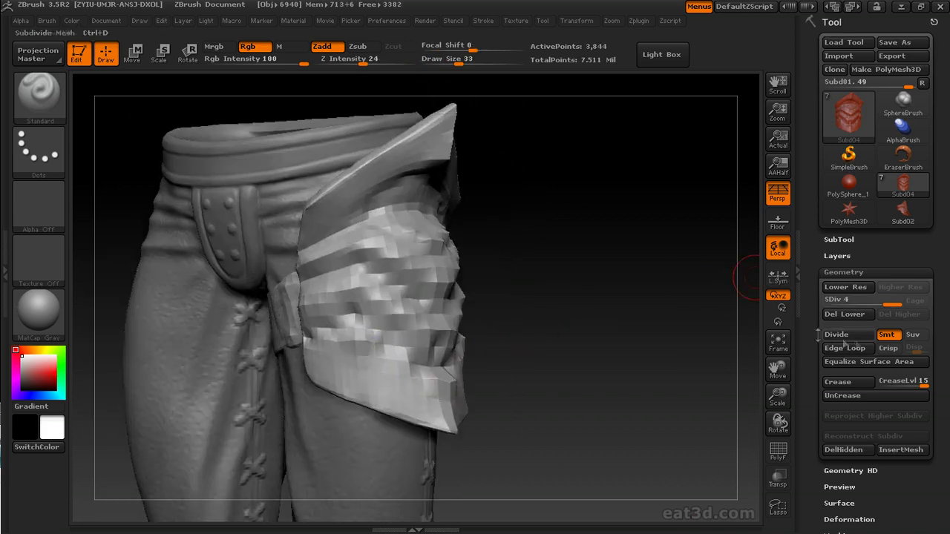
{"action": "mouse_move", "coordinate": [481, 314]}
{"action": "left_mouse_down"}
{"action": "mouse_move", "coordinate": [634, 259]}
{"action": "mouse_move", "coordinate": [392, 310]}
{"action": "left_mouse_up"}
{"action": "key", "text": "s"}
{"action": "mouse_move", "coordinate": [579, 312]}
{"action": "left_mouse_down"}
{"action": "mouse_move", "coordinate": [520, 297]}
{"action": "mouse_move", "coordinate": [371, 309]}
{"action": "left_mouse_up"}
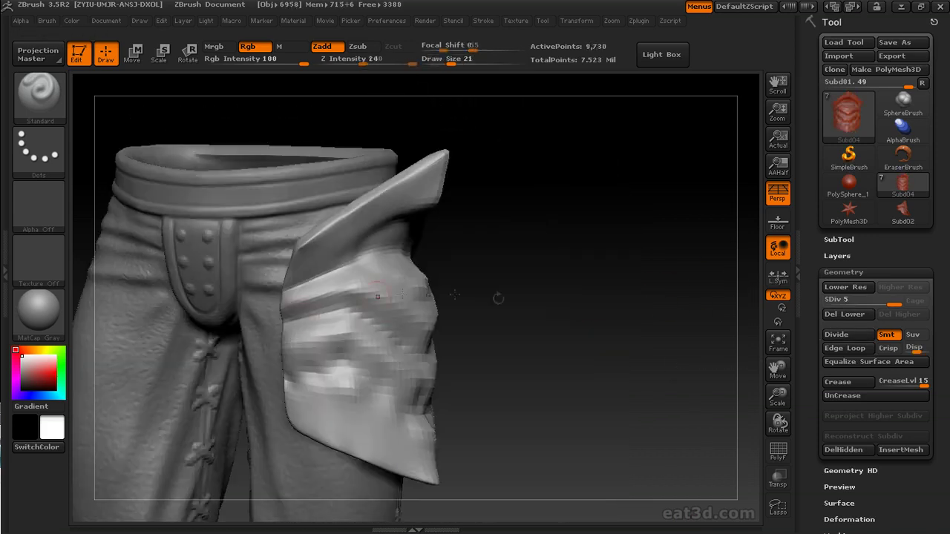
{"action": "left_click_drag", "start_coordinate": [515, 308], "coordinate": [373, 327]}
{"action": "mouse_move", "coordinate": [519, 315]}
{"action": "left_mouse_down"}
{"action": "mouse_move", "coordinate": [604, 275]}
{"action": "mouse_move", "coordinate": [456, 355]}
{"action": "mouse_move", "coordinate": [646, 259]}
{"action": "mouse_move", "coordinate": [367, 310]}
{"action": "mouse_move", "coordinate": [610, 308]}
{"action": "mouse_move", "coordinate": [540, 248]}
{"action": "mouse_move", "coordinate": [372, 190]}
{"action": "mouse_move", "coordinate": [594, 261]}
{"action": "mouse_move", "coordinate": [564, 236]}
{"action": "mouse_move", "coordinate": [460, 285]}
{"action": "left_mouse_up"}
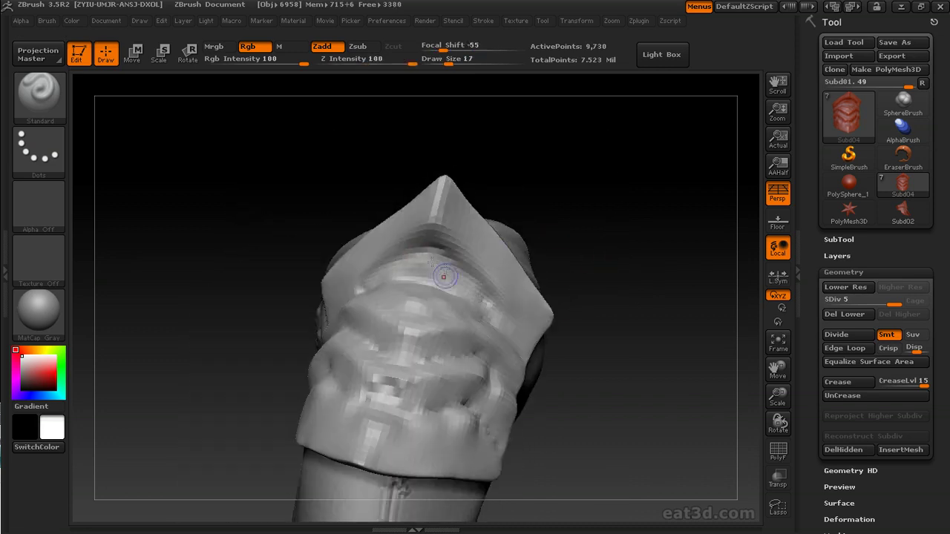
Step: Adjust the upper bands beneath the flared peak with the Move brush to form clearer downward chevrons
{"action": "mouse_move", "coordinate": [581, 291]}
{"action": "left_mouse_down"}
{"action": "mouse_move", "coordinate": [606, 282]}
{"action": "mouse_move", "coordinate": [564, 296]}
{"action": "mouse_move", "coordinate": [467, 376]}
{"action": "mouse_move", "coordinate": [519, 299]}
{"action": "mouse_move", "coordinate": [449, 271]}
{"action": "mouse_move", "coordinate": [356, 271]}
{"action": "mouse_move", "coordinate": [420, 257]}
{"action": "left_mouse_up"}
{"action": "key", "text": "b"}
{"action": "key", "text": "m"}
{"action": "key", "text": "v"}
{"action": "key", "text": "s"}
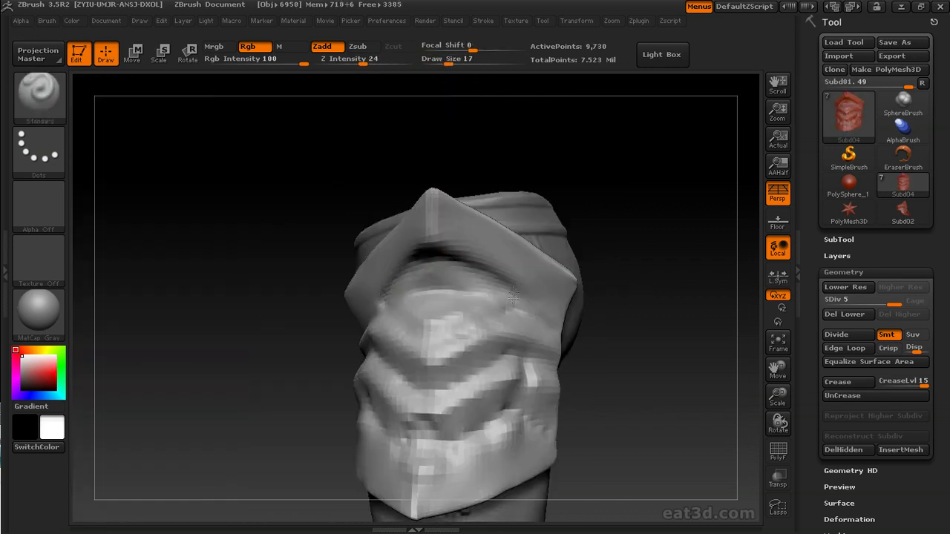
{"action": "left_click_drag", "start_coordinate": [623, 284], "coordinate": [646, 270]}
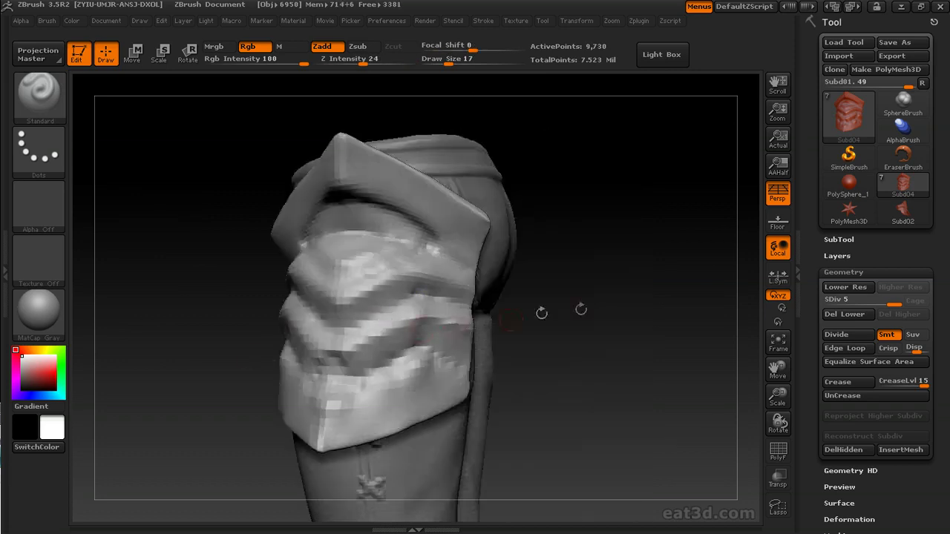
Step: Subdivide the thigh armor to level 6 and sharpen the chevron ridges and grooves along both sides
{"action": "mouse_move", "coordinate": [541, 312]}
{"action": "left_mouse_down"}
{"action": "mouse_move", "coordinate": [371, 498]}
{"action": "mouse_move", "coordinate": [446, 438]}
{"action": "mouse_move", "coordinate": [605, 261]}
{"action": "mouse_move", "coordinate": [587, 285]}
{"action": "mouse_move", "coordinate": [686, 227]}
{"action": "left_mouse_up"}
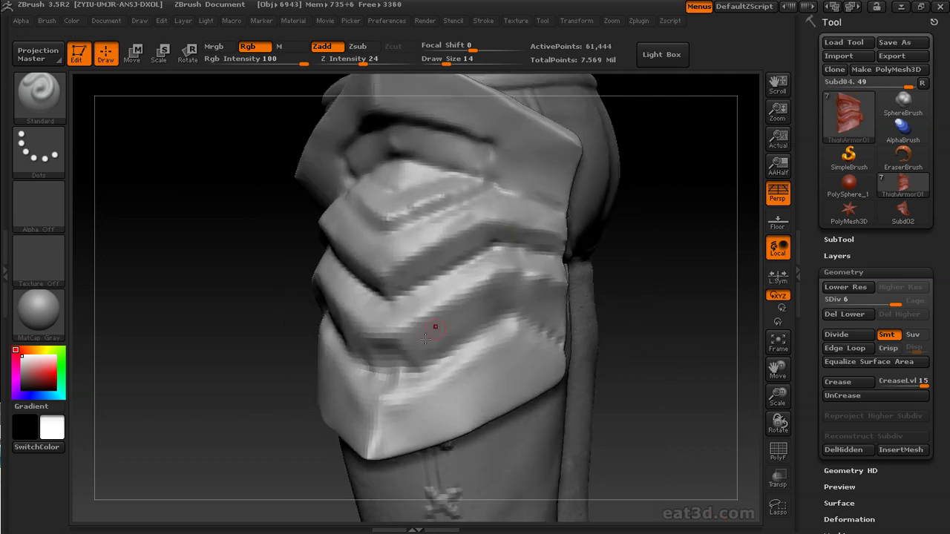
{"action": "left_click_drag", "start_coordinate": [435, 328], "coordinate": [481, 315]}
{"action": "left_click_drag", "start_coordinate": [621, 271], "coordinate": [549, 279]}
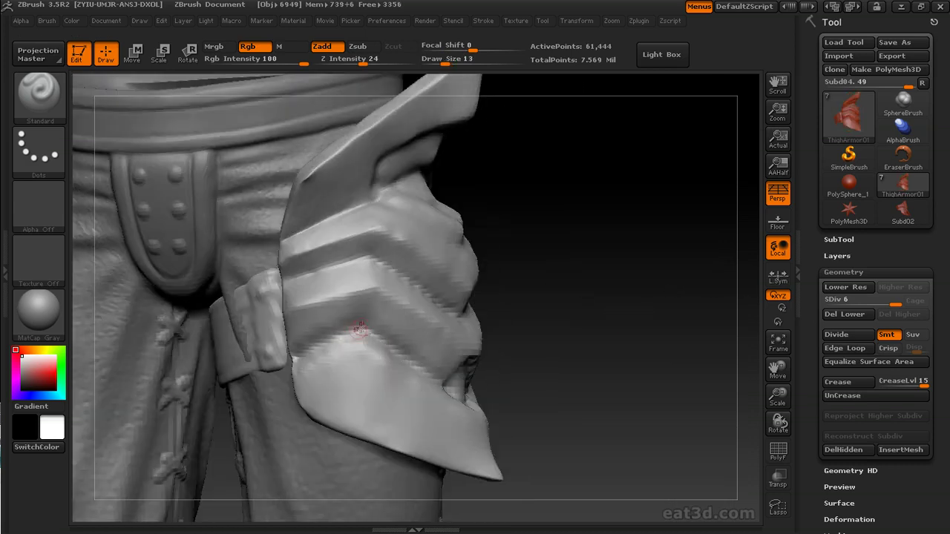
{"action": "mouse_move", "coordinate": [331, 341]}
{"action": "left_mouse_down"}
{"action": "mouse_move", "coordinate": [632, 312]}
{"action": "mouse_move", "coordinate": [295, 328]}
{"action": "left_mouse_up"}
{"action": "left_click_drag", "start_coordinate": [541, 274], "coordinate": [346, 311]}
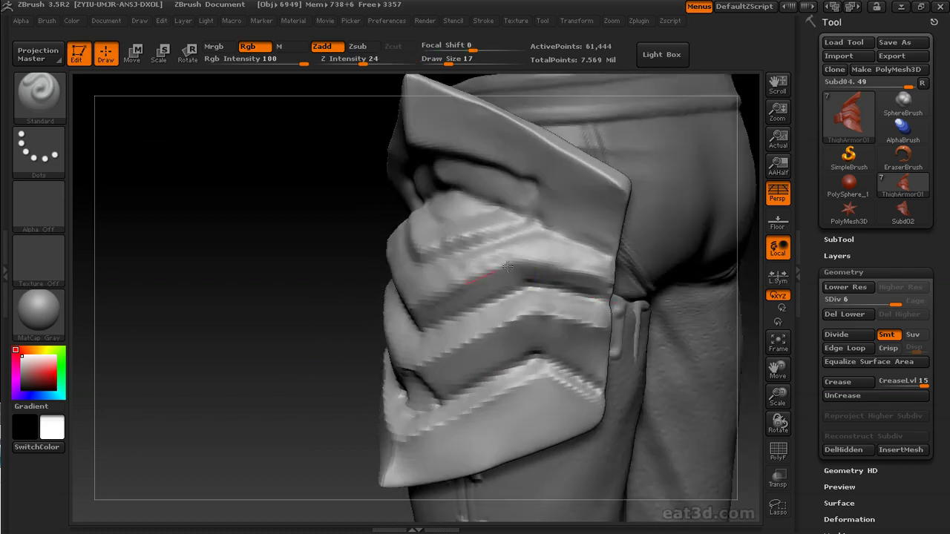
{"action": "mouse_move", "coordinate": [487, 285]}
{"action": "left_mouse_down"}
{"action": "mouse_move", "coordinate": [489, 256]}
{"action": "mouse_move", "coordinate": [456, 254]}
{"action": "mouse_move", "coordinate": [424, 275]}
{"action": "mouse_move", "coordinate": [487, 266]}
{"action": "left_mouse_up"}
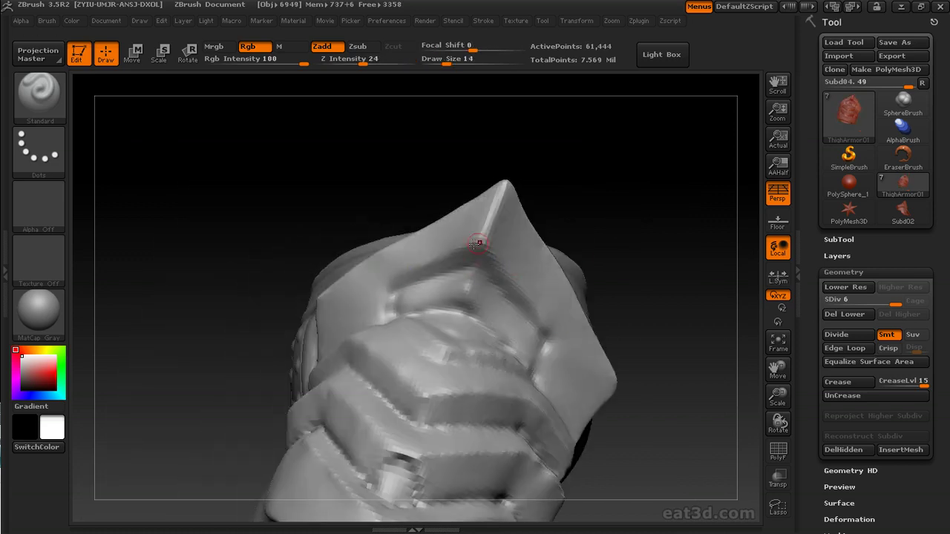
Step: Carve a crisp angular recess into the flared top plate below its peak with the Standard brush
{"action": "left_click_drag", "start_coordinate": [393, 275], "coordinate": [447, 262]}
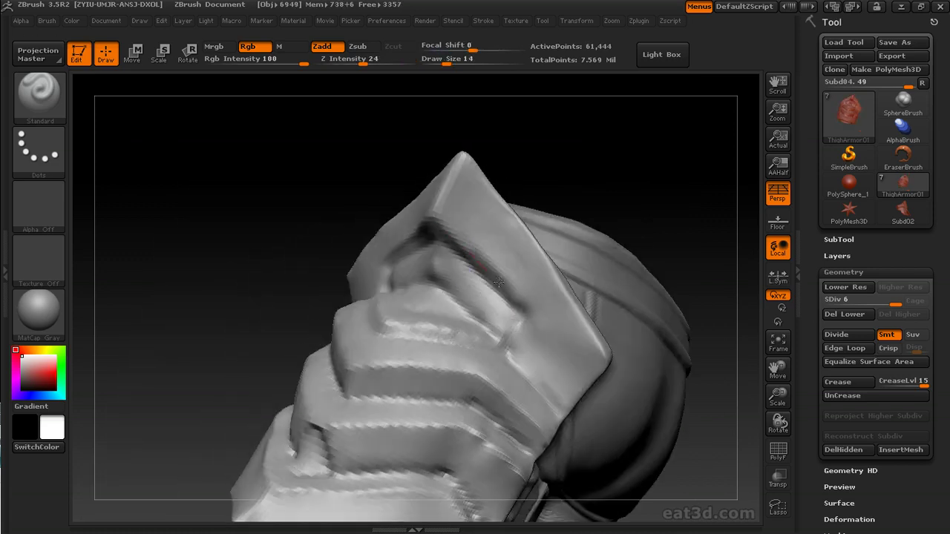
{"action": "mouse_move", "coordinate": [528, 313]}
{"action": "left_mouse_down"}
{"action": "mouse_move", "coordinate": [512, 301]}
{"action": "mouse_move", "coordinate": [522, 313]}
{"action": "left_mouse_up"}
{"action": "left_click_drag", "start_coordinate": [647, 241], "coordinate": [348, 231]}
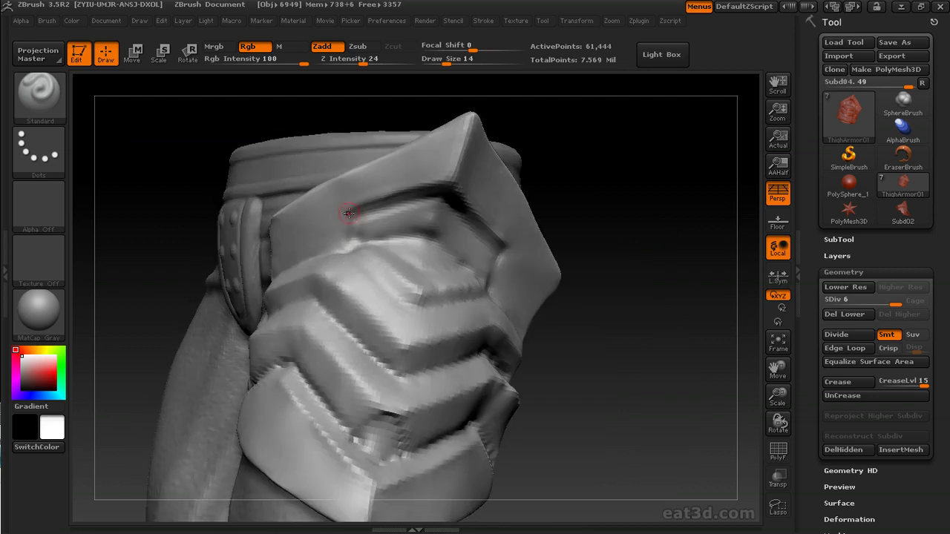
{"action": "mouse_move", "coordinate": [361, 270]}
{"action": "left_mouse_down"}
{"action": "mouse_move", "coordinate": [382, 250]}
{"action": "mouse_move", "coordinate": [362, 255]}
{"action": "left_mouse_up"}
{"action": "left_click_drag", "start_coordinate": [564, 206], "coordinate": [495, 340]}
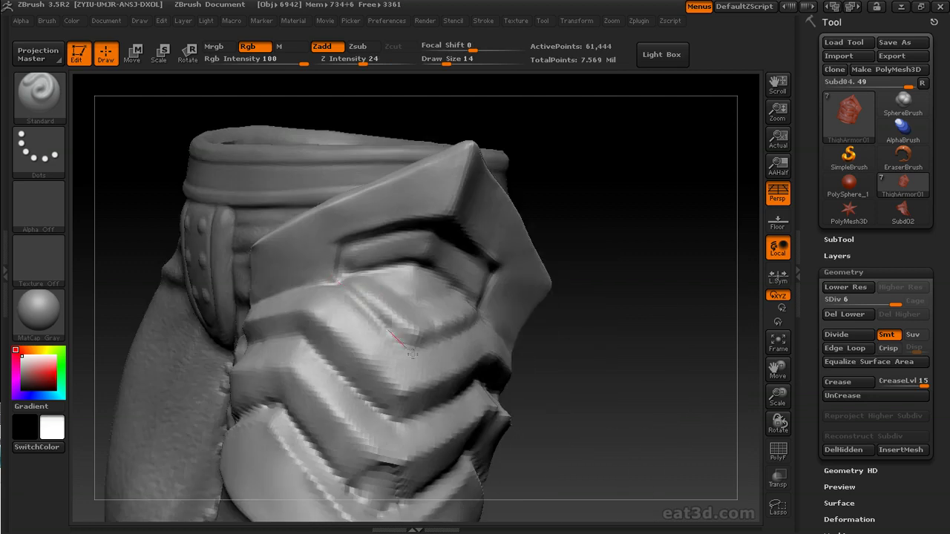
Step: Cut the V-shaped groove of the first band directly below the top plate's recess
{"action": "left_click_drag", "start_coordinate": [413, 354], "coordinate": [407, 340]}
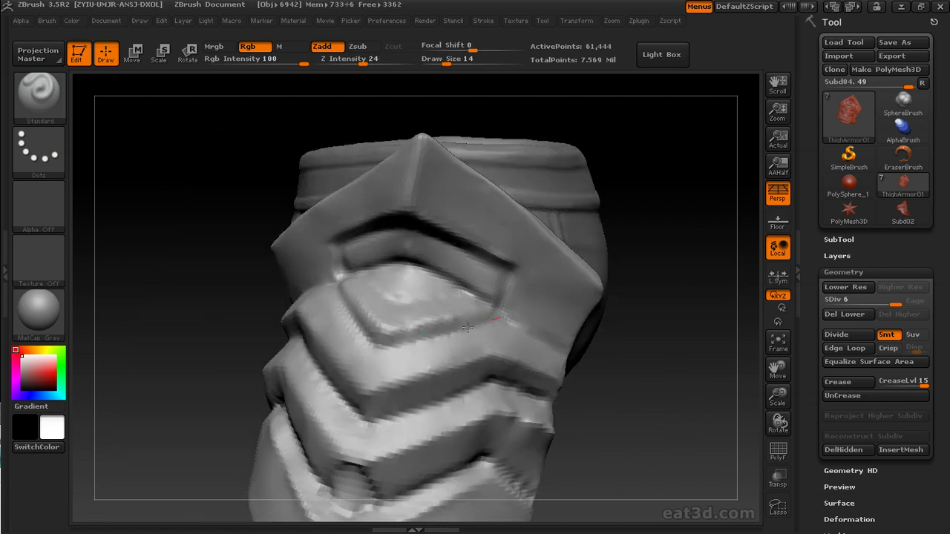
{"action": "left_click_drag", "start_coordinate": [486, 317], "coordinate": [364, 296]}
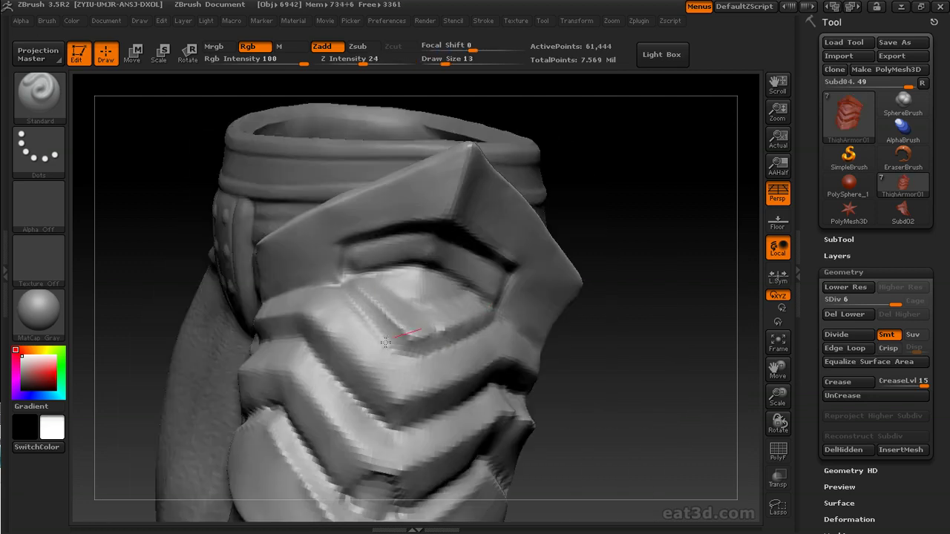
{"action": "left_click_drag", "start_coordinate": [606, 303], "coordinate": [315, 271]}
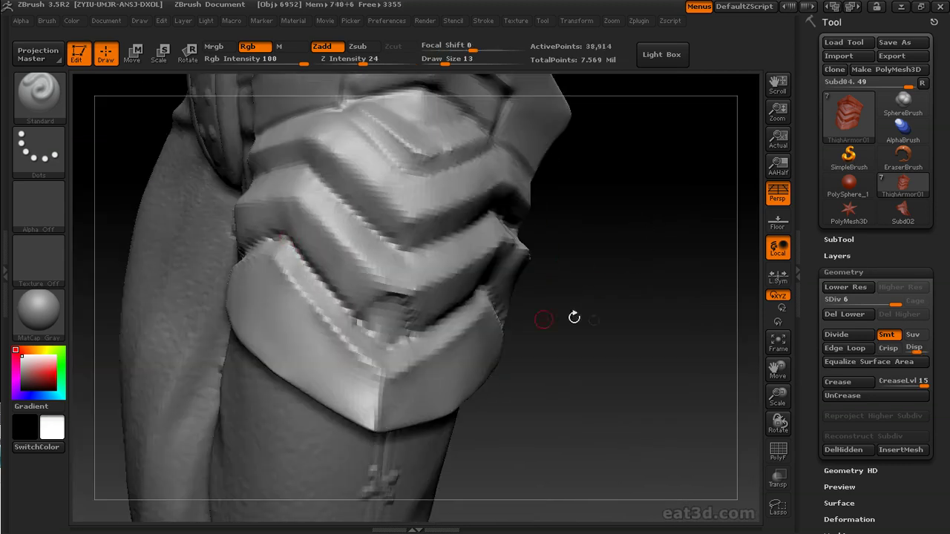
Step: Define the raised upper edge of the lowest armor plate and even out its surface
{"action": "left_click_drag", "start_coordinate": [563, 317], "coordinate": [500, 317]}
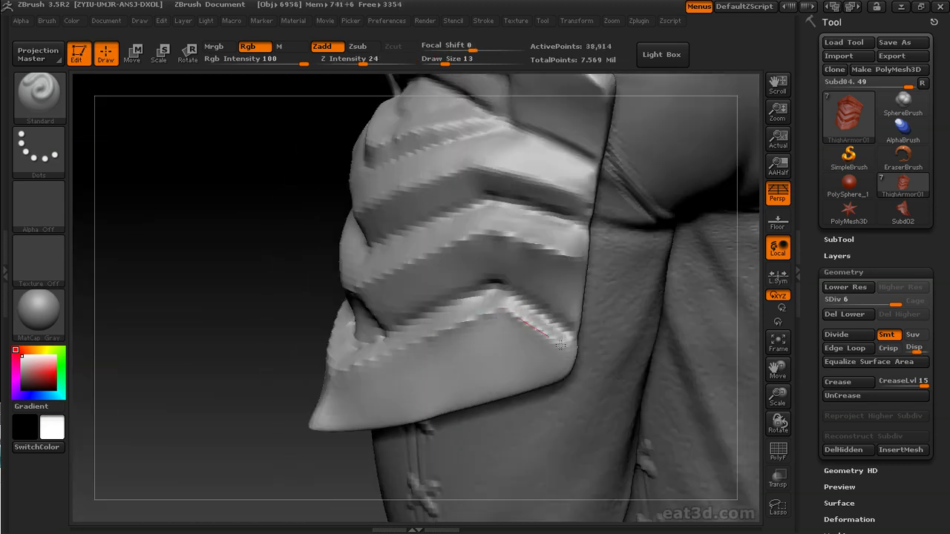
{"action": "left_click_drag", "start_coordinate": [590, 365], "coordinate": [402, 288]}
{"action": "mouse_move", "coordinate": [475, 339]}
{"action": "left_mouse_down"}
{"action": "mouse_move", "coordinate": [651, 297]}
{"action": "mouse_move", "coordinate": [615, 274]}
{"action": "mouse_move", "coordinate": [656, 354]}
{"action": "mouse_move", "coordinate": [371, 401]}
{"action": "left_mouse_up"}
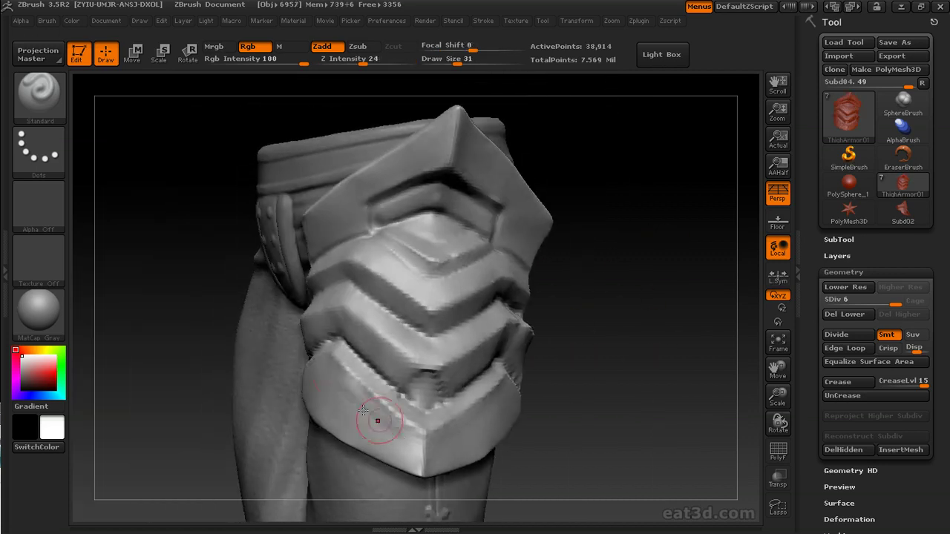
{"action": "mouse_move", "coordinate": [319, 382]}
{"action": "left_mouse_down"}
{"action": "mouse_move", "coordinate": [625, 356]}
{"action": "mouse_move", "coordinate": [522, 363]}
{"action": "left_mouse_up"}
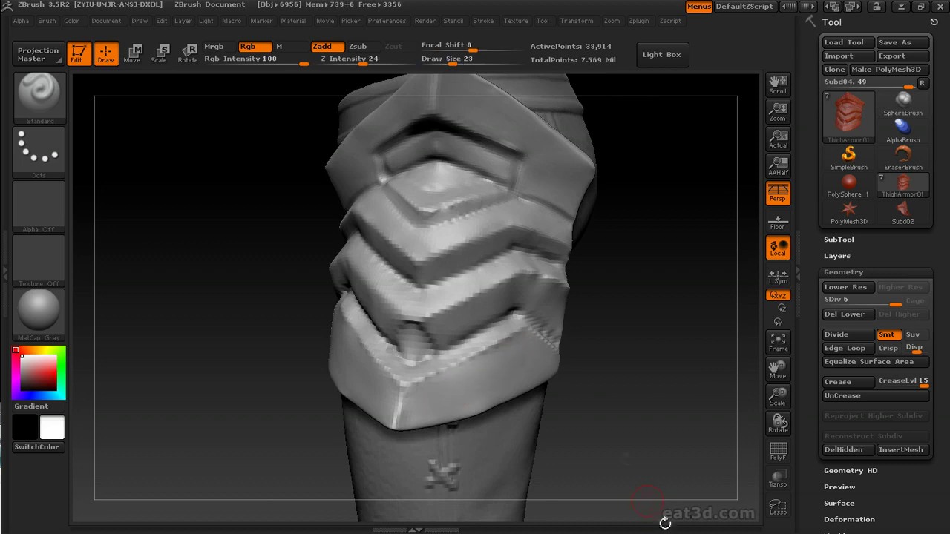
Step: Add fine nested chevron detail at the centre below the recess, reducing the draw size to 10
{"action": "left_click_drag", "start_coordinate": [523, 197], "coordinate": [369, 186]}
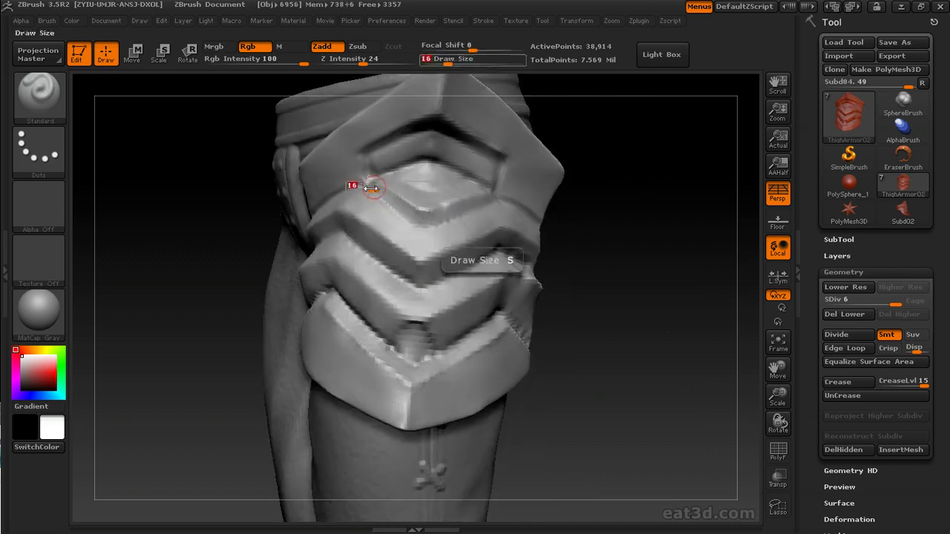
{"action": "left_click_drag", "start_coordinate": [591, 209], "coordinate": [397, 217]}
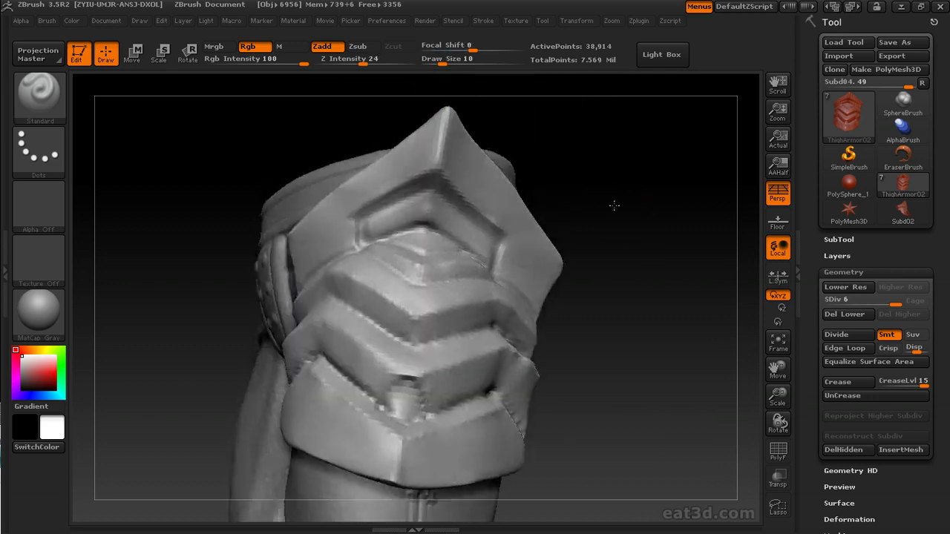
{"action": "left_click_drag", "start_coordinate": [613, 206], "coordinate": [331, 230]}
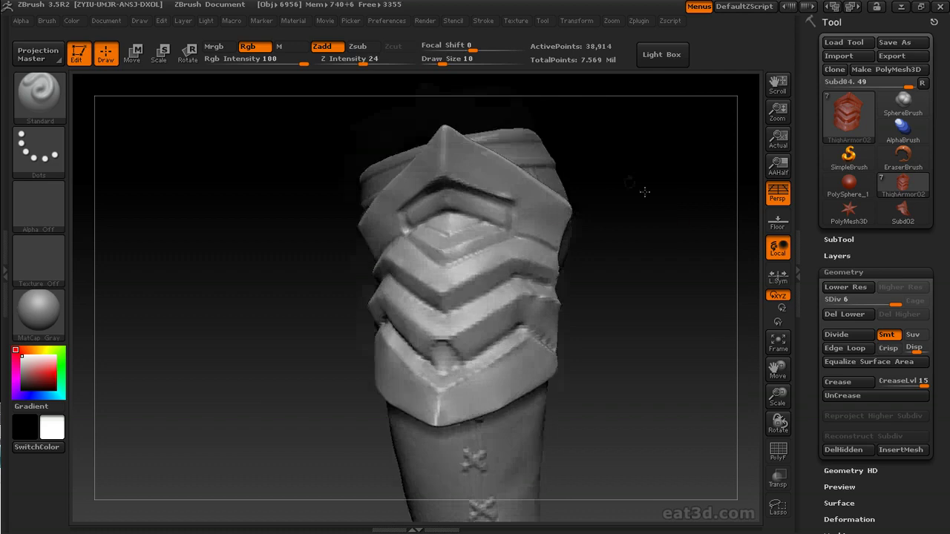
Step: Subdivide the armor to level 7 and clean up the nested chevron detail below the top plate's recess with the Standard brush
{"action": "left_click_drag", "start_coordinate": [642, 191], "coordinate": [509, 239]}
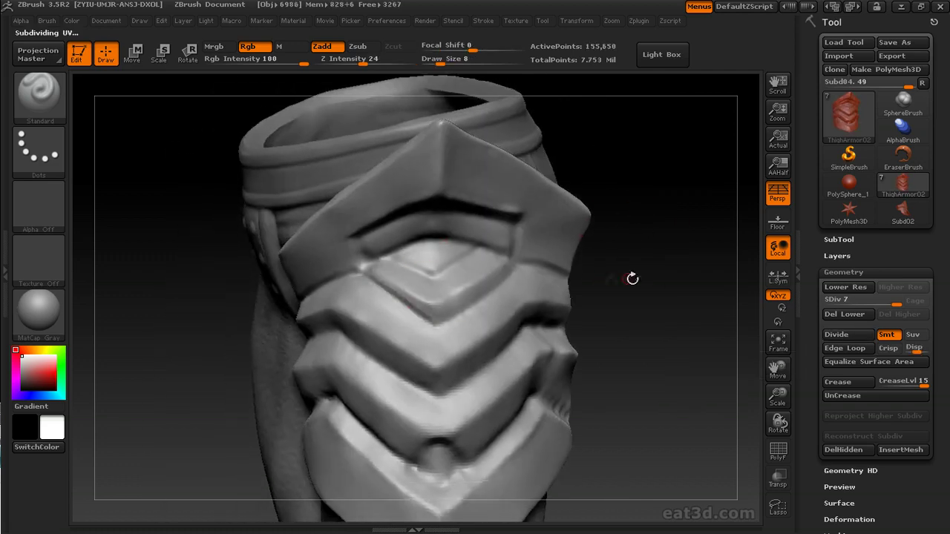
{"action": "left_click_drag", "start_coordinate": [632, 278], "coordinate": [405, 321]}
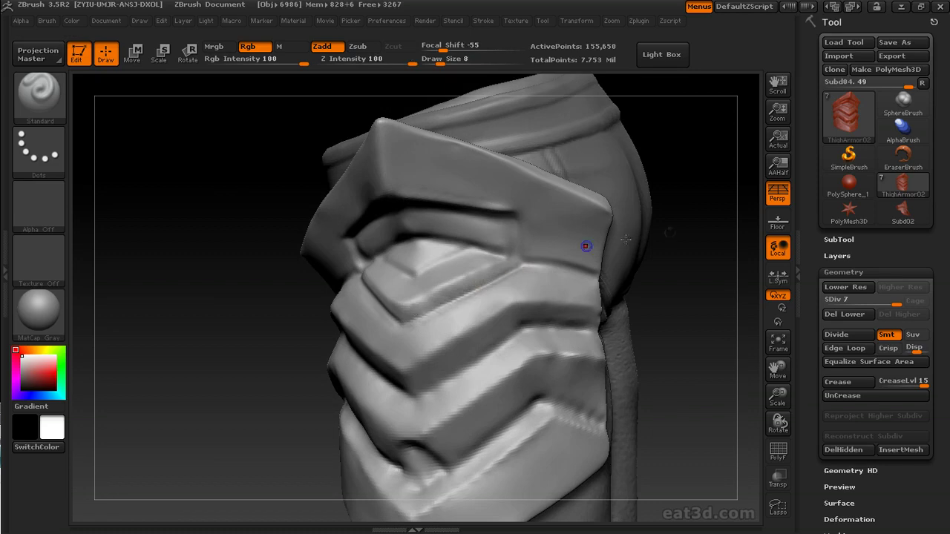
{"action": "left_click_drag", "start_coordinate": [683, 234], "coordinate": [308, 199]}
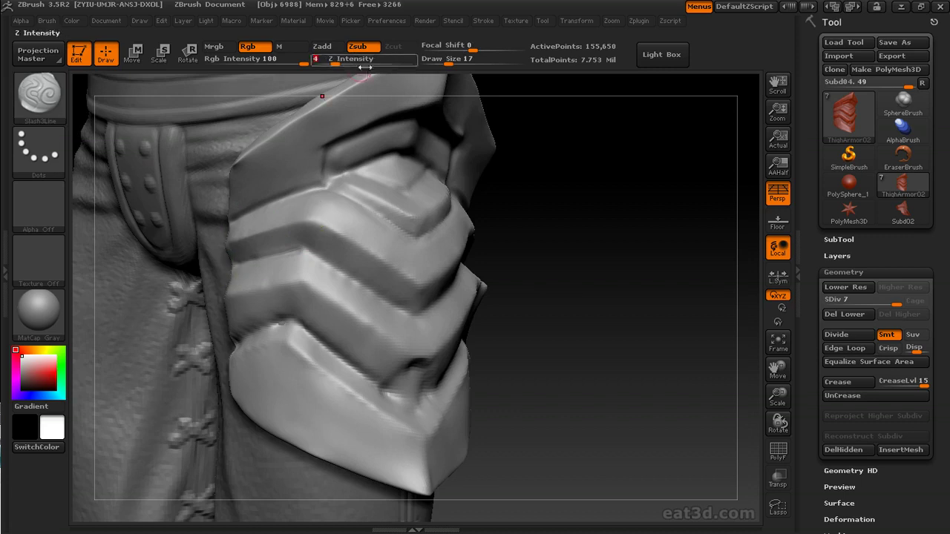
Step: Sharpen the chevron bands' edges with the Slash3 brush at Z Intensity 4 and even out their faces with the Flatten brush
{"action": "left_click_drag", "start_coordinate": [214, 276], "coordinate": [293, 250]}
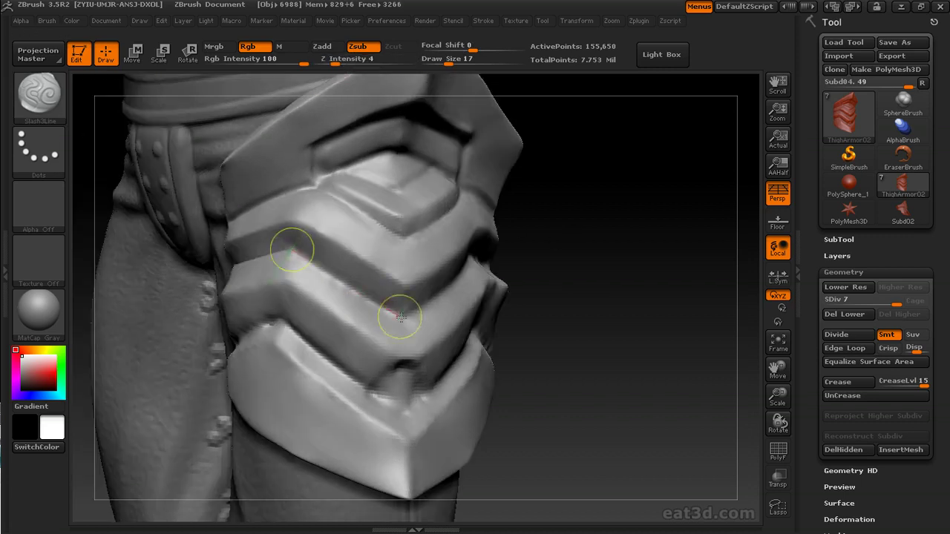
{"action": "left_click_drag", "start_coordinate": [556, 301], "coordinate": [478, 258]}
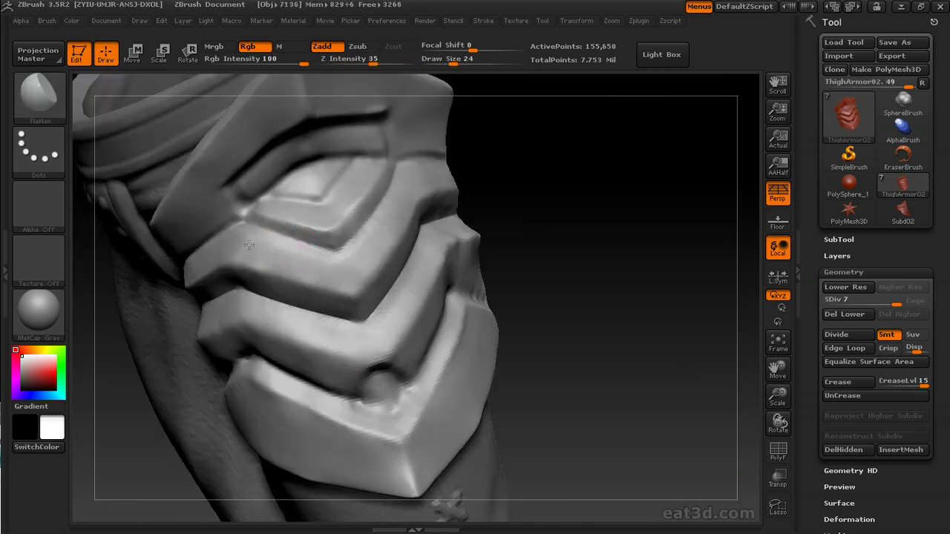
{"action": "left_click_drag", "start_coordinate": [267, 246], "coordinate": [408, 196]}
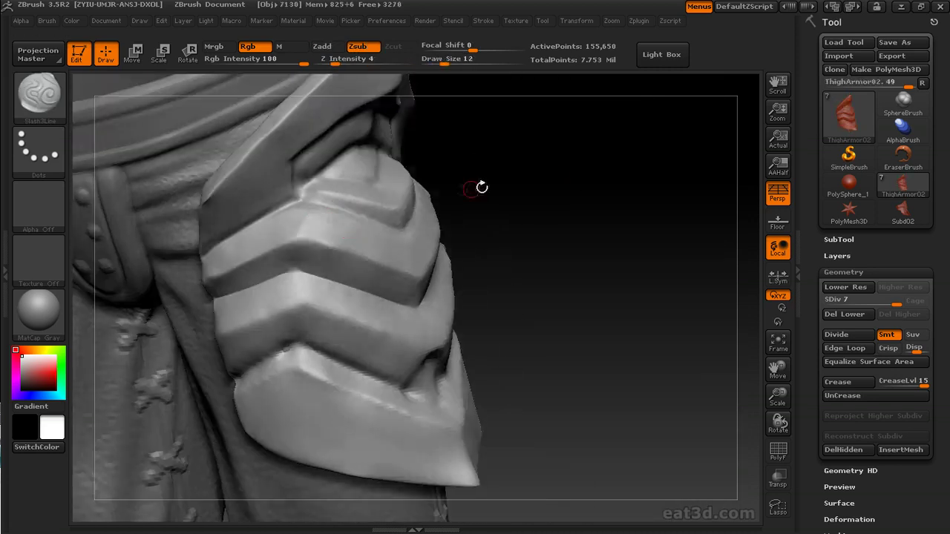
Step: Cut crisp lines along the second band's ridge and the lowest plate's upper edge using Slash3 at draw size 12
{"action": "left_click_drag", "start_coordinate": [484, 186], "coordinate": [325, 265]}
{"action": "mouse_move", "coordinate": [245, 311]}
{"action": "left_mouse_down"}
{"action": "mouse_move", "coordinate": [386, 267]}
{"action": "mouse_move", "coordinate": [312, 268]}
{"action": "left_mouse_up"}
{"action": "left_click_drag", "start_coordinate": [312, 269], "coordinate": [398, 306]}
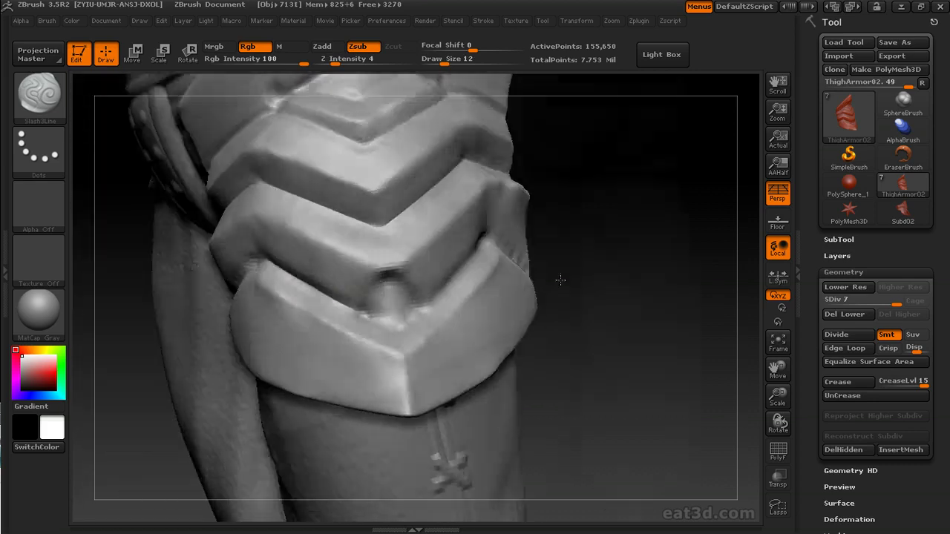
{"action": "left_click_drag", "start_coordinate": [444, 242], "coordinate": [359, 304]}
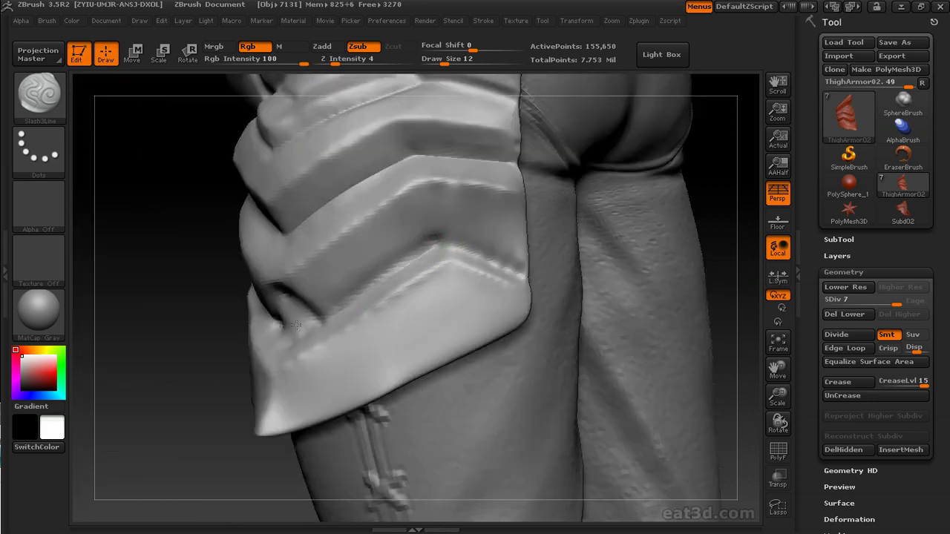
{"action": "left_click_drag", "start_coordinate": [438, 241], "coordinate": [492, 265]}
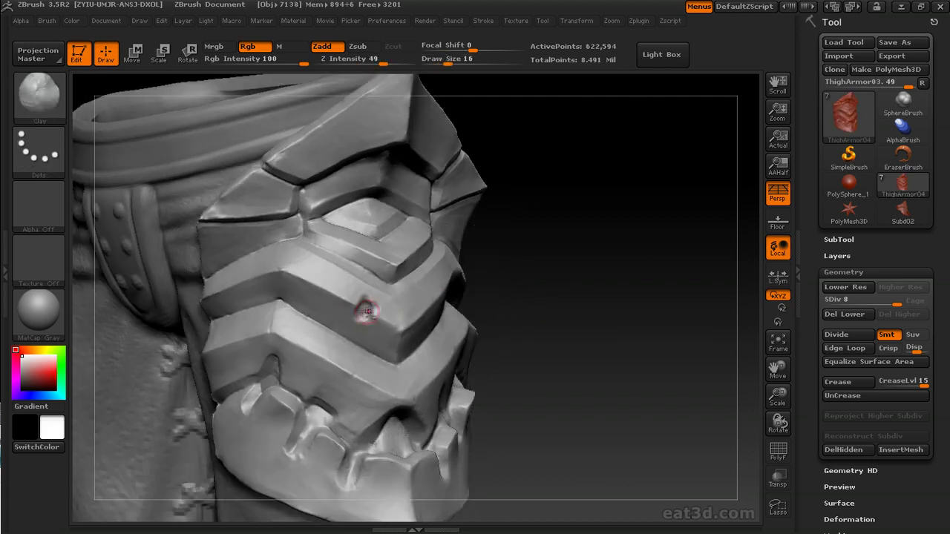
Step: Press a round battle dent into the first chevron band beside its centre with the Layer brush at Z Intensity 2
{"action": "type", "text": "bly"}
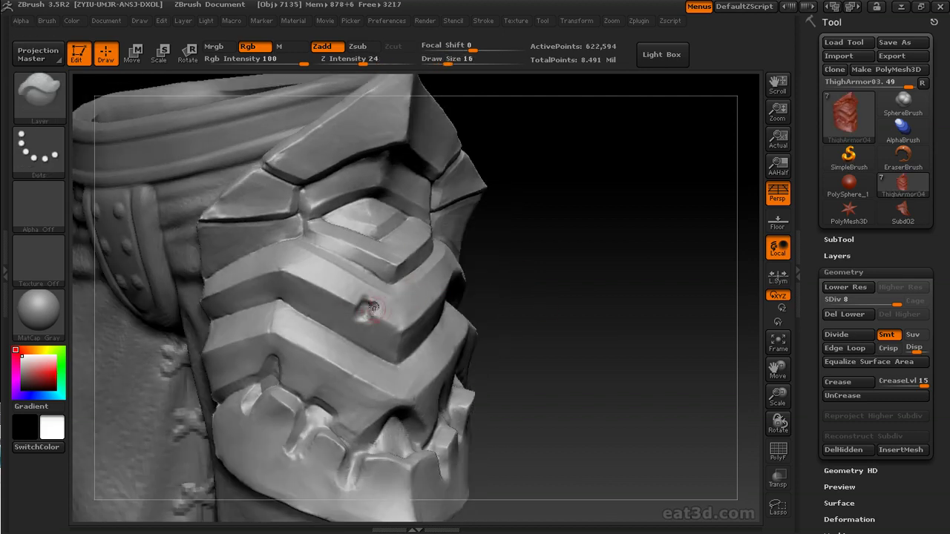
{"action": "type", "text": "3"}
{"action": "key", "text": "Return"}
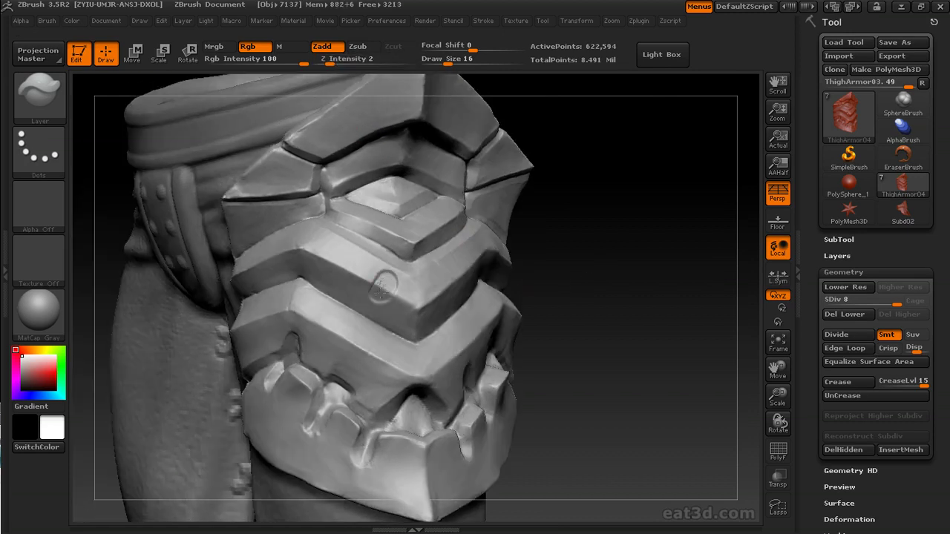
{"action": "left_click_drag", "start_coordinate": [815, 434], "coordinate": [814, 248]}
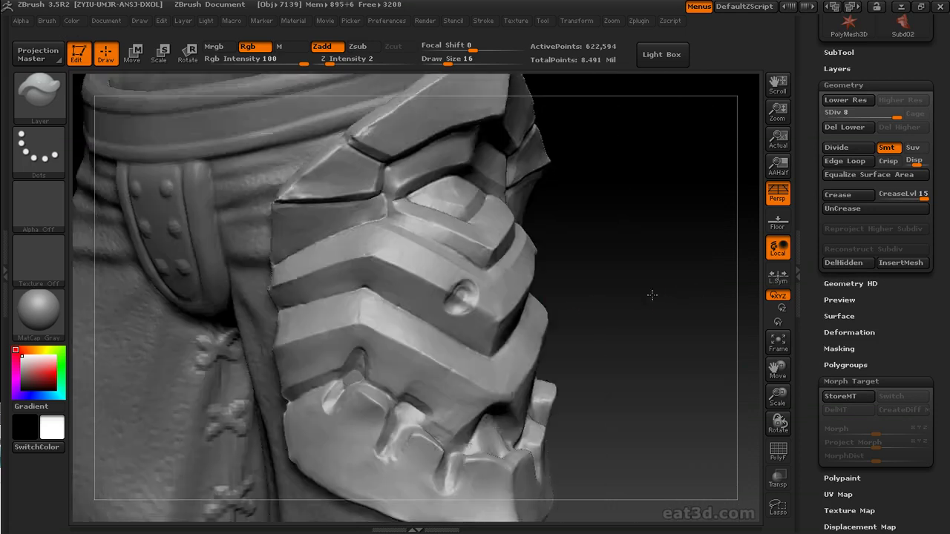
{"action": "left_click_drag", "start_coordinate": [653, 354], "coordinate": [396, 388]}
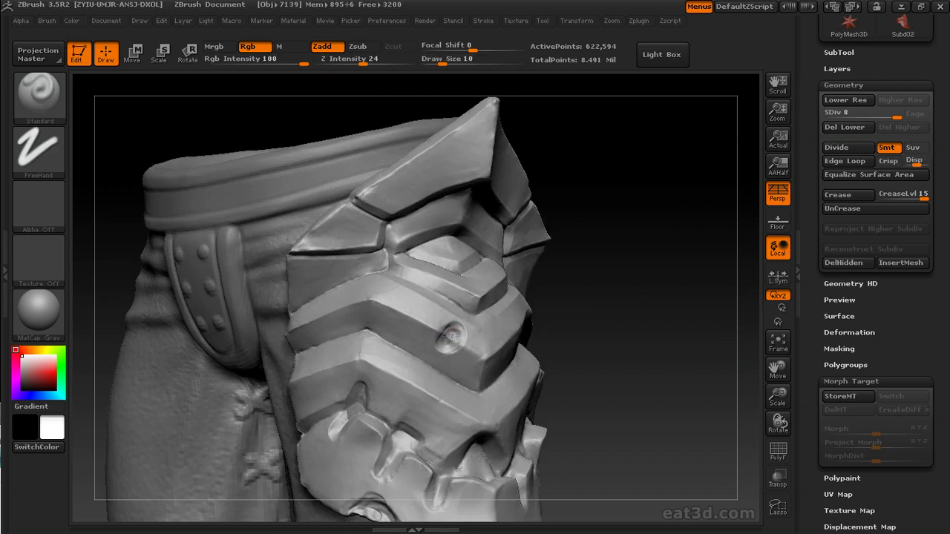
Step: Carve freehand cracks across the top plate's inner edge and into the recess with the Standard brush at Z Intensity 37, draw size 6
{"action": "mouse_move", "coordinate": [579, 293]}
{"action": "left_mouse_down"}
{"action": "mouse_move", "coordinate": [587, 303]}
{"action": "mouse_move", "coordinate": [602, 294]}
{"action": "mouse_move", "coordinate": [592, 311]}
{"action": "mouse_move", "coordinate": [594, 303]}
{"action": "left_mouse_up"}
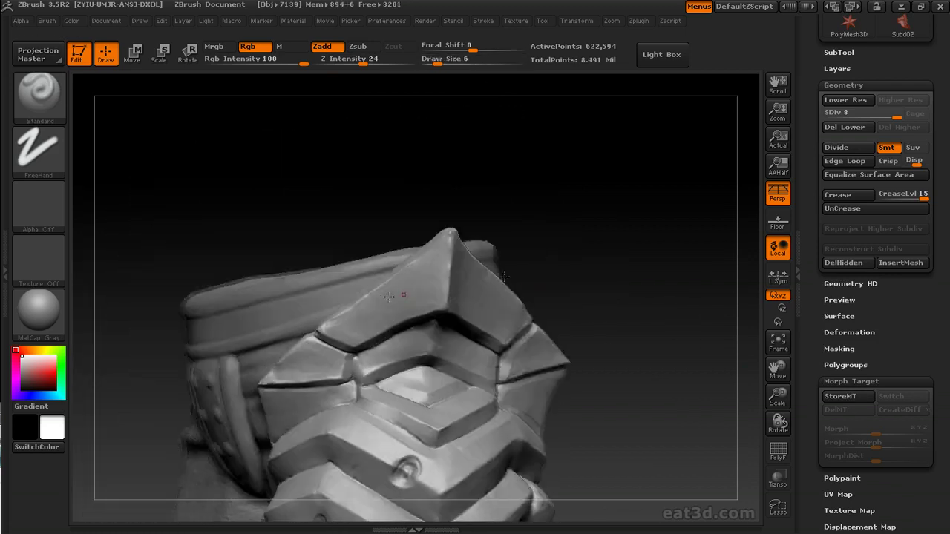
{"action": "left_click_drag", "start_coordinate": [503, 277], "coordinate": [576, 314]}
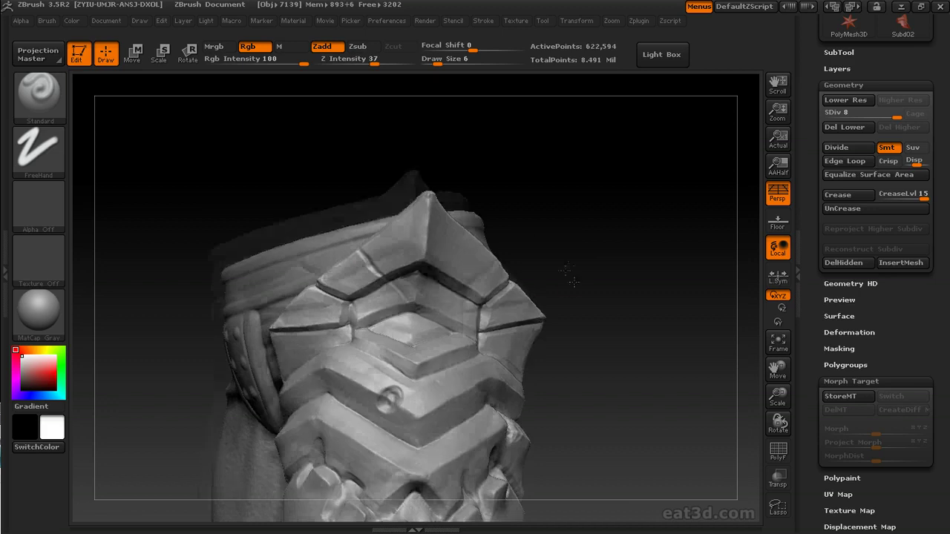
{"action": "mouse_move", "coordinate": [567, 275]}
{"action": "left_mouse_down"}
{"action": "mouse_move", "coordinate": [535, 236]}
{"action": "mouse_move", "coordinate": [361, 314]}
{"action": "left_mouse_up"}
{"action": "key", "text": "s"}
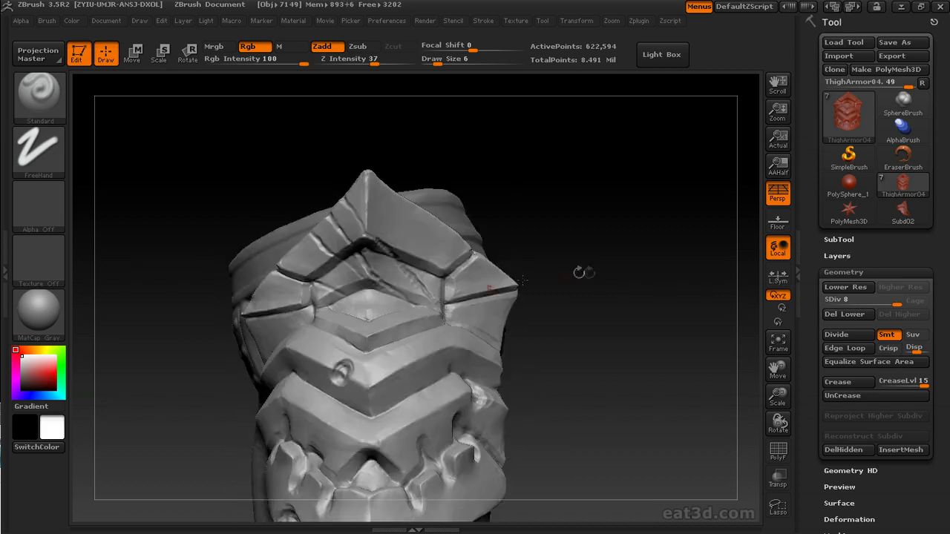
Step: Engrave a thin crack down the outer side of the chevron bands to the lowest plate's bottom edge, reducing the draw size to 4
{"action": "left_click_drag", "start_coordinate": [581, 271], "coordinate": [393, 269]}
{"action": "left_click_drag", "start_coordinate": [558, 269], "coordinate": [407, 274]}
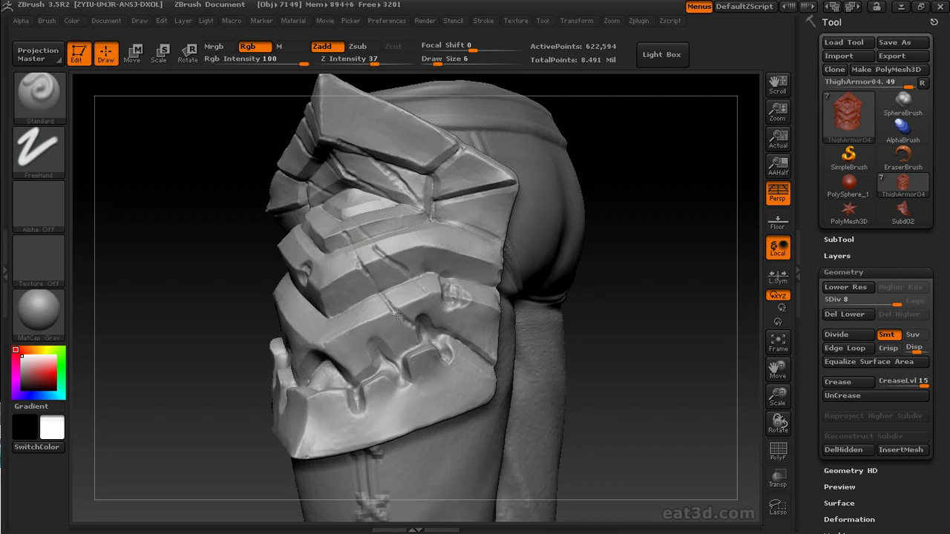
{"action": "left_click_drag", "start_coordinate": [409, 324], "coordinate": [379, 319], "text": "alt"}
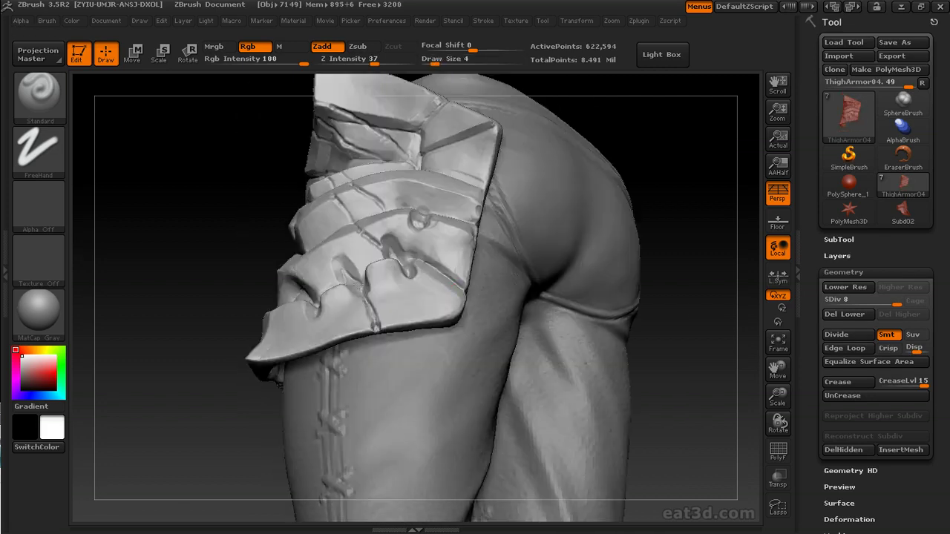
{"action": "mouse_move", "coordinate": [456, 286]}
{"action": "left_mouse_down"}
{"action": "mouse_move", "coordinate": [530, 272]}
{"action": "mouse_move", "coordinate": [336, 332]}
{"action": "mouse_move", "coordinate": [374, 325]}
{"action": "left_mouse_up"}
{"action": "mouse_move", "coordinate": [538, 278]}
{"action": "left_mouse_down"}
{"action": "mouse_move", "coordinate": [575, 245]}
{"action": "mouse_move", "coordinate": [510, 281]}
{"action": "left_mouse_up"}
Step: Add fine cracks on the inner side of the lowest plate and across the chevron bands above it with the Standard brush
{"action": "left_click_drag", "start_coordinate": [526, 240], "coordinate": [376, 298]}
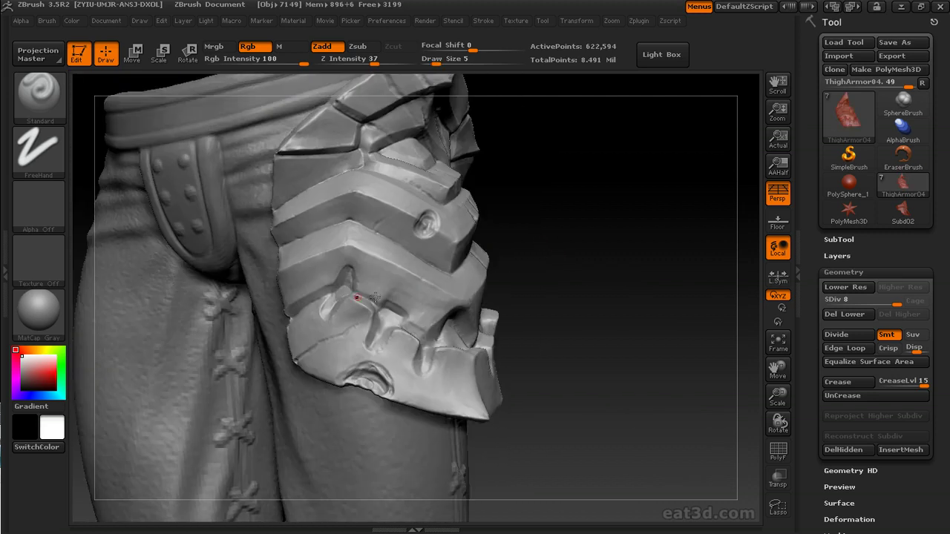
{"action": "mouse_move", "coordinate": [542, 259]}
{"action": "left_mouse_down"}
{"action": "mouse_move", "coordinate": [317, 305]}
{"action": "mouse_move", "coordinate": [333, 281]}
{"action": "mouse_move", "coordinate": [360, 297]}
{"action": "mouse_move", "coordinate": [307, 287]}
{"action": "mouse_move", "coordinate": [526, 265]}
{"action": "mouse_move", "coordinate": [512, 296]}
{"action": "mouse_move", "coordinate": [431, 275]}
{"action": "mouse_move", "coordinate": [630, 268]}
{"action": "mouse_move", "coordinate": [601, 220]}
{"action": "mouse_move", "coordinate": [343, 326]}
{"action": "left_mouse_up"}
{"action": "key", "text": "s"}
{"action": "key", "text": "bracketleft"}
{"action": "key", "text": "bracketleft"}
{"action": "mouse_move", "coordinate": [472, 314]}
{"action": "left_mouse_down"}
{"action": "mouse_move", "coordinate": [486, 283]}
{"action": "mouse_move", "coordinate": [334, 282]}
{"action": "mouse_move", "coordinate": [547, 276]}
{"action": "mouse_move", "coordinate": [386, 268]}
{"action": "mouse_move", "coordinate": [429, 268]}
{"action": "mouse_move", "coordinate": [393, 244]}
{"action": "left_mouse_up"}
{"action": "mouse_move", "coordinate": [632, 190]}
{"action": "left_mouse_down"}
{"action": "mouse_move", "coordinate": [382, 276]}
{"action": "mouse_move", "coordinate": [453, 265]}
{"action": "left_mouse_up"}
{"action": "mouse_move", "coordinate": [567, 257]}
{"action": "left_mouse_down"}
{"action": "mouse_move", "coordinate": [362, 289]}
{"action": "mouse_move", "coordinate": [321, 319]}
{"action": "mouse_move", "coordinate": [361, 335]}
{"action": "mouse_move", "coordinate": [325, 308]}
{"action": "left_mouse_up"}
{"action": "left_click_drag", "start_coordinate": [532, 248], "coordinate": [492, 208]}
Step: Brush shallow scuff marks onto the outer side of the first band with the Layer brush at Z Intensity 1, draw size 13
{"action": "key", "text": "s"}
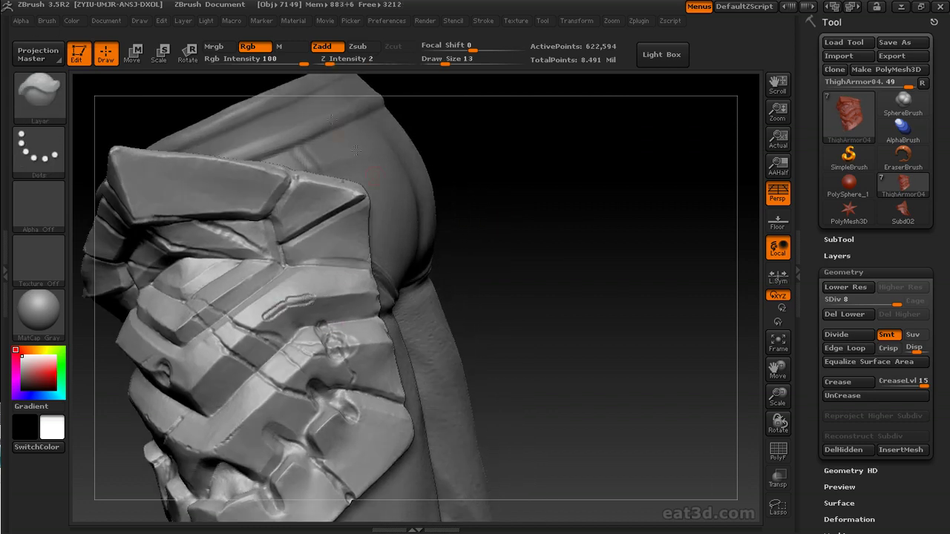
{"action": "type", "text": "u1"}
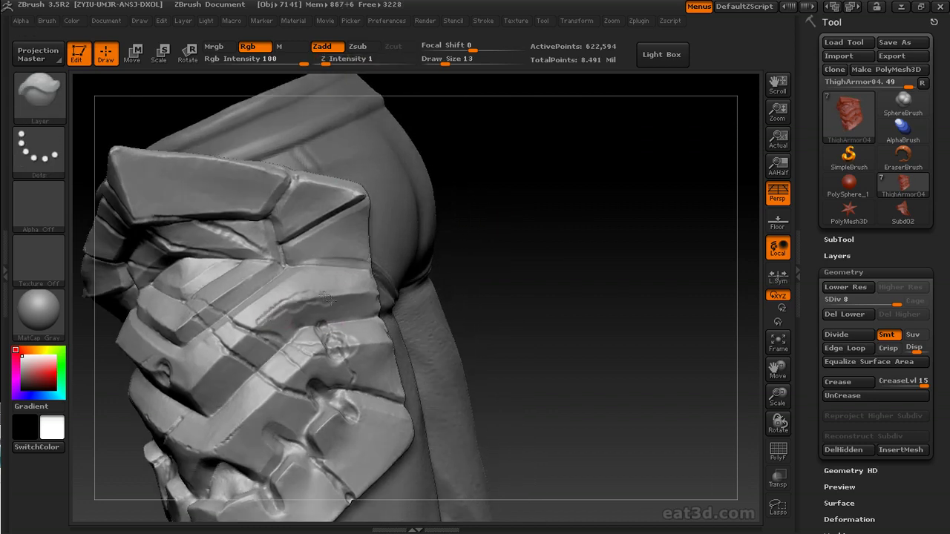
{"action": "mouse_move", "coordinate": [474, 266]}
{"action": "left_mouse_down"}
{"action": "mouse_move", "coordinate": [515, 233]}
{"action": "mouse_move", "coordinate": [394, 313]}
{"action": "left_mouse_up"}
Step: Carve small cracks radiating from the chipped notch in the lowest plate's bottom edge with the Standard brush at draw size 5
{"action": "mouse_move", "coordinate": [526, 310]}
{"action": "left_mouse_down"}
{"action": "mouse_move", "coordinate": [541, 269]}
{"action": "mouse_move", "coordinate": [289, 340]}
{"action": "left_mouse_up"}
{"action": "key", "text": "1"}
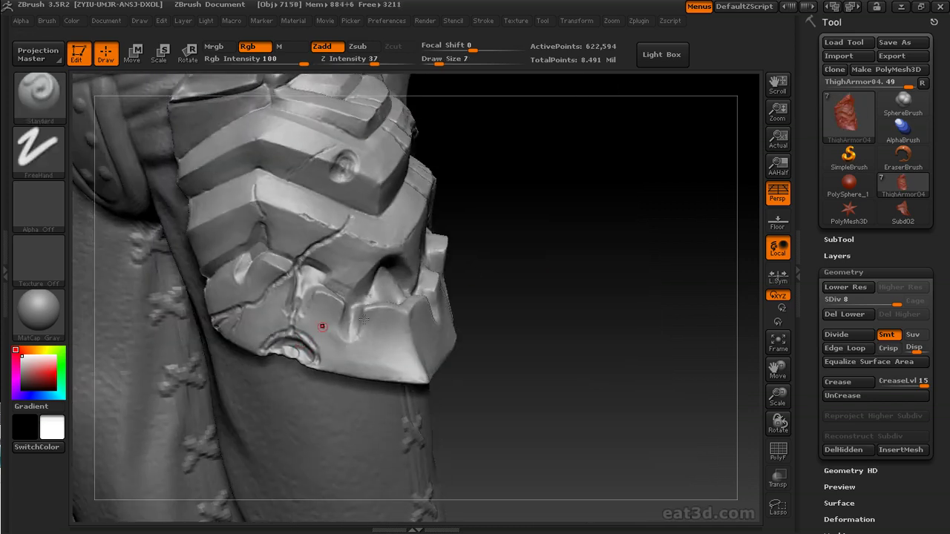
{"action": "left_click_drag", "start_coordinate": [492, 304], "coordinate": [292, 338]}
{"action": "key", "text": "["}
{"action": "left_click_drag", "start_coordinate": [488, 275], "coordinate": [268, 344]}
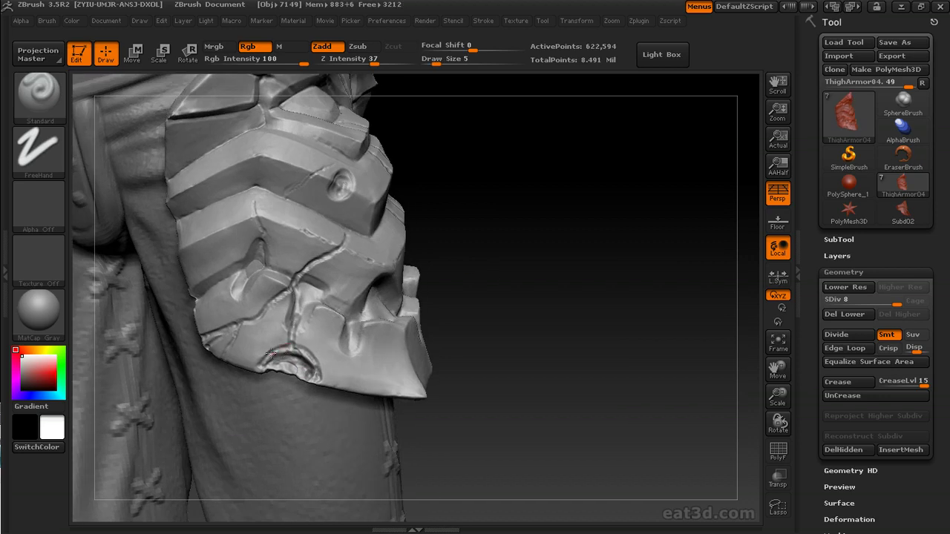
{"action": "left_click_drag", "start_coordinate": [504, 279], "coordinate": [310, 322]}
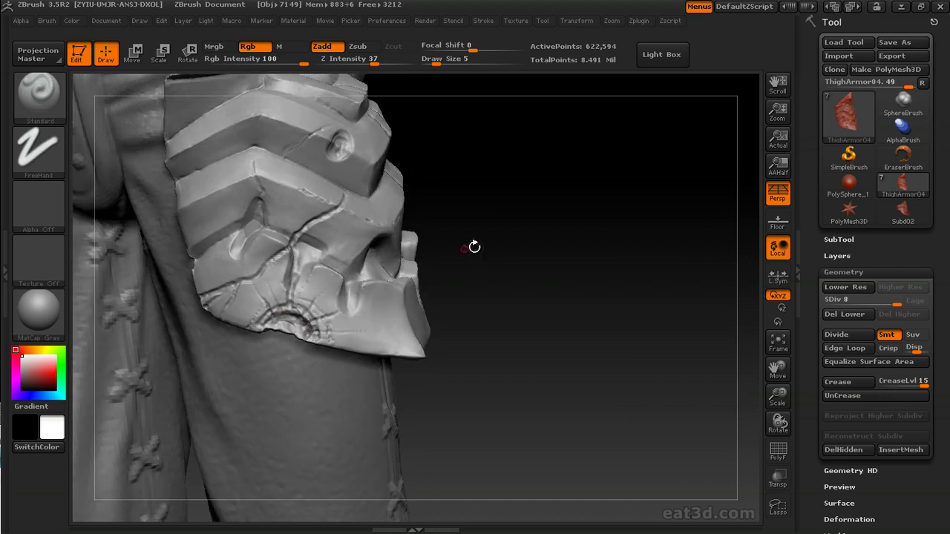
{"action": "mouse_move", "coordinate": [481, 249]}
{"action": "left_mouse_down"}
{"action": "mouse_move", "coordinate": [640, 210]}
{"action": "mouse_move", "coordinate": [608, 252]}
{"action": "mouse_move", "coordinate": [561, 213]}
{"action": "mouse_move", "coordinate": [262, 313]}
{"action": "left_mouse_up"}
Step: Deepen the cracks splitting the top plate's inner edge and extend them through the recess with small Standard brush strokes
{"action": "mouse_move", "coordinate": [466, 246]}
{"action": "left_mouse_down"}
{"action": "mouse_move", "coordinate": [318, 282]}
{"action": "mouse_move", "coordinate": [547, 260]}
{"action": "mouse_move", "coordinate": [332, 250]}
{"action": "left_mouse_up"}
{"action": "key", "text": "s"}
{"action": "left_click_drag", "start_coordinate": [332, 250], "coordinate": [329, 250]}
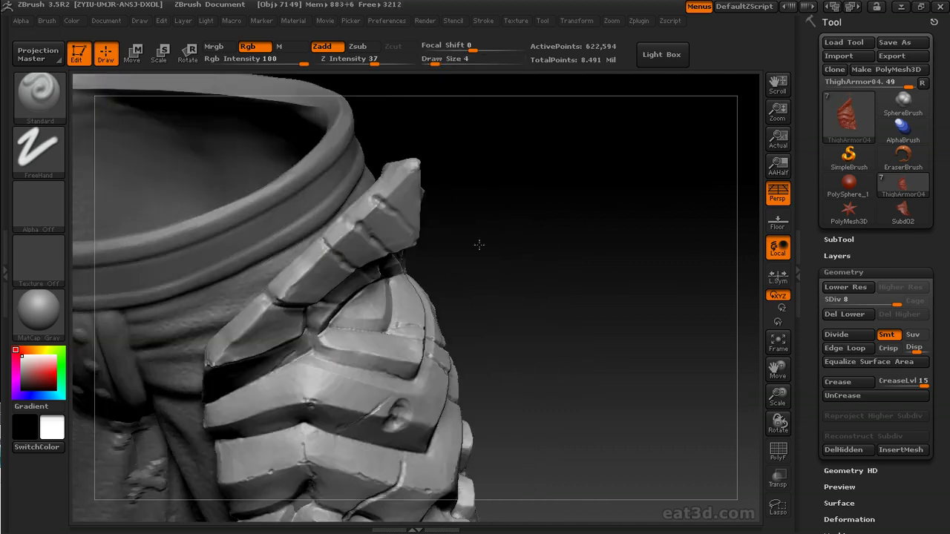
{"action": "left_click_drag", "start_coordinate": [599, 199], "coordinate": [360, 214]}
{"action": "mouse_move", "coordinate": [501, 195]}
{"action": "left_mouse_down"}
{"action": "mouse_move", "coordinate": [281, 266]}
{"action": "mouse_move", "coordinate": [282, 225]}
{"action": "left_mouse_up"}
{"action": "left_click_drag", "start_coordinate": [443, 216], "coordinate": [261, 257]}
{"action": "mouse_move", "coordinate": [349, 245]}
{"action": "left_mouse_down"}
{"action": "mouse_move", "coordinate": [513, 233]}
{"action": "mouse_move", "coordinate": [487, 212]}
{"action": "mouse_move", "coordinate": [445, 245]}
{"action": "mouse_move", "coordinate": [432, 278]}
{"action": "mouse_move", "coordinate": [483, 242]}
{"action": "left_mouse_up"}
{"action": "left_click_drag", "start_coordinate": [272, 267], "coordinate": [317, 238]}
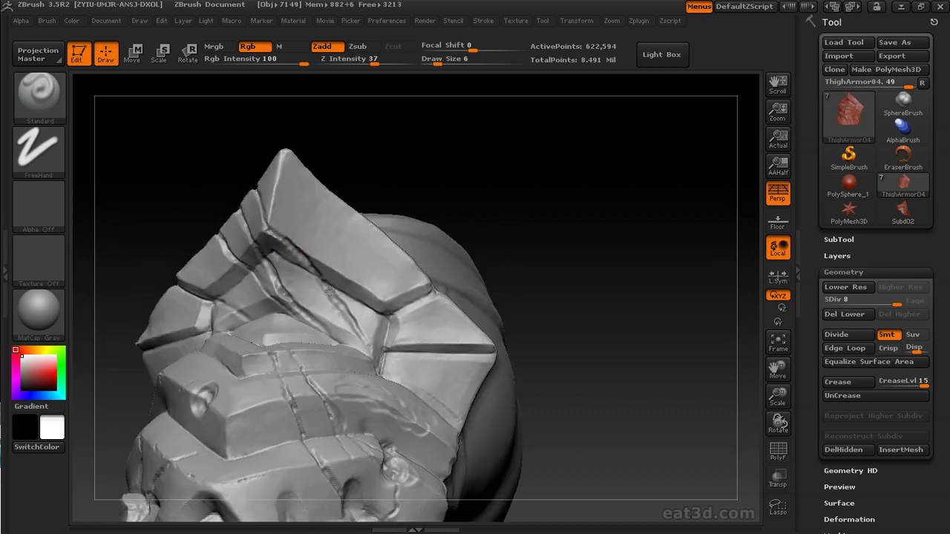
Step: Refine the recess crack at draw size 5 and wear the top plate's outer edge with the Layer brush at Z Intensity 1, draw size 16
{"action": "mouse_move", "coordinate": [414, 254]}
{"action": "left_mouse_down"}
{"action": "mouse_move", "coordinate": [594, 206]}
{"action": "mouse_move", "coordinate": [321, 277]}
{"action": "left_mouse_up"}
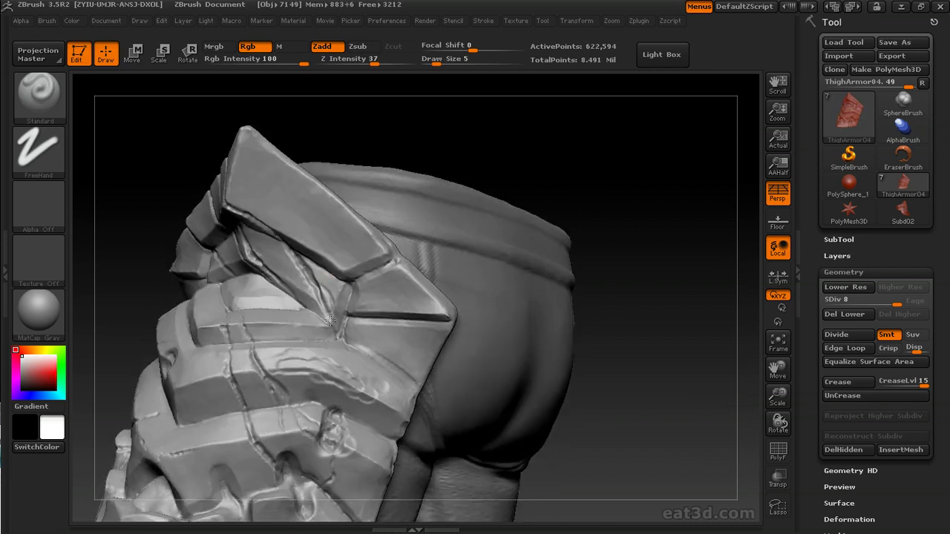
{"action": "left_click_drag", "start_coordinate": [386, 226], "coordinate": [598, 212]}
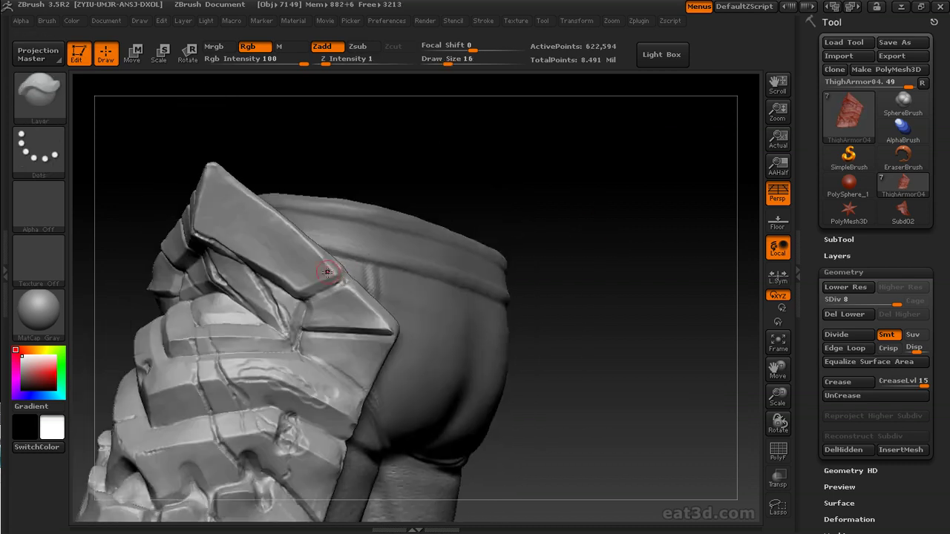
{"action": "mouse_move", "coordinate": [275, 271]}
{"action": "left_mouse_down"}
{"action": "mouse_move", "coordinate": [327, 311]}
{"action": "mouse_move", "coordinate": [577, 216]}
{"action": "mouse_move", "coordinate": [562, 214]}
{"action": "mouse_move", "coordinate": [566, 185]}
{"action": "mouse_move", "coordinate": [509, 250]}
{"action": "mouse_move", "coordinate": [329, 275]}
{"action": "left_mouse_up"}
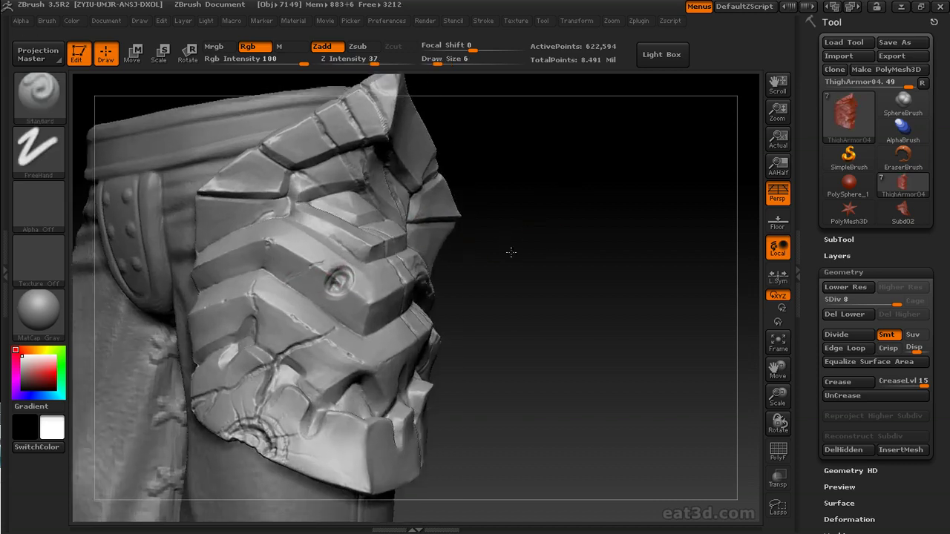
Step: Subdivide the thigh armor mesh to level 9
{"action": "mouse_move", "coordinate": [511, 253]}
{"action": "left_mouse_down"}
{"action": "mouse_move", "coordinate": [303, 275]}
{"action": "mouse_move", "coordinate": [313, 293]}
{"action": "mouse_move", "coordinate": [516, 253]}
{"action": "mouse_move", "coordinate": [335, 237]}
{"action": "mouse_move", "coordinate": [476, 246]}
{"action": "mouse_move", "coordinate": [541, 207]}
{"action": "mouse_move", "coordinate": [562, 235]}
{"action": "mouse_move", "coordinate": [340, 277]}
{"action": "mouse_move", "coordinate": [628, 267]}
{"action": "mouse_move", "coordinate": [373, 264]}
{"action": "mouse_move", "coordinate": [560, 233]}
{"action": "mouse_move", "coordinate": [265, 311]}
{"action": "mouse_move", "coordinate": [245, 304]}
{"action": "mouse_move", "coordinate": [294, 302]}
{"action": "mouse_move", "coordinate": [516, 246]}
{"action": "mouse_move", "coordinate": [250, 290]}
{"action": "mouse_move", "coordinate": [577, 286]}
{"action": "mouse_move", "coordinate": [369, 312]}
{"action": "mouse_move", "coordinate": [402, 266]}
{"action": "mouse_move", "coordinate": [528, 225]}
{"action": "mouse_move", "coordinate": [346, 237]}
{"action": "mouse_move", "coordinate": [594, 230]}
{"action": "left_mouse_up"}
{"action": "scroll", "coordinate": [815, 280], "scroll_direction": "down", "scroll_amount": 3}
{"action": "left_click", "coordinate": [847, 159]}
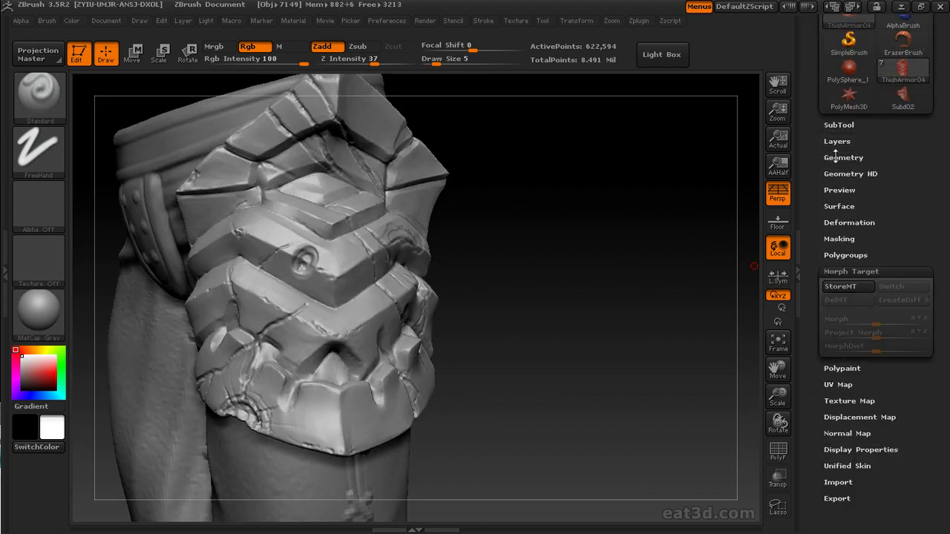
{"action": "left_click", "coordinate": [839, 157]}
{"action": "left_click", "coordinate": [840, 157]}
{"action": "scroll", "coordinate": [828, 226], "scroll_direction": "down", "scroll_amount": 1}
{"action": "left_click", "coordinate": [834, 264]}
{"action": "left_click", "coordinate": [844, 148]}
{"action": "left_click", "coordinate": [839, 250]}
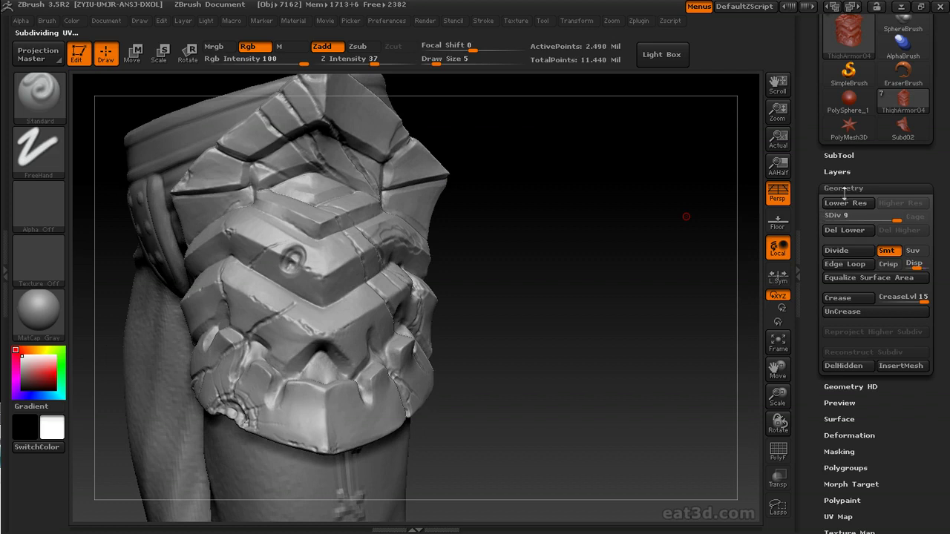
Step: Enable surface noise on the thigh armor and set the noise strength to -0.009218
{"action": "left_click", "coordinate": [843, 188]}
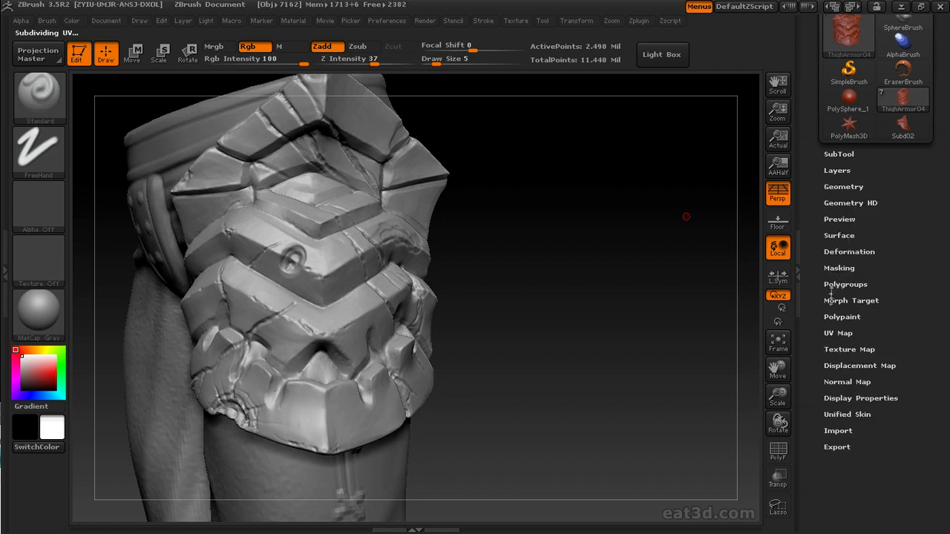
{"action": "left_click", "coordinate": [833, 252]}
{"action": "left_click", "coordinate": [846, 183]}
{"action": "left_click", "coordinate": [839, 166]}
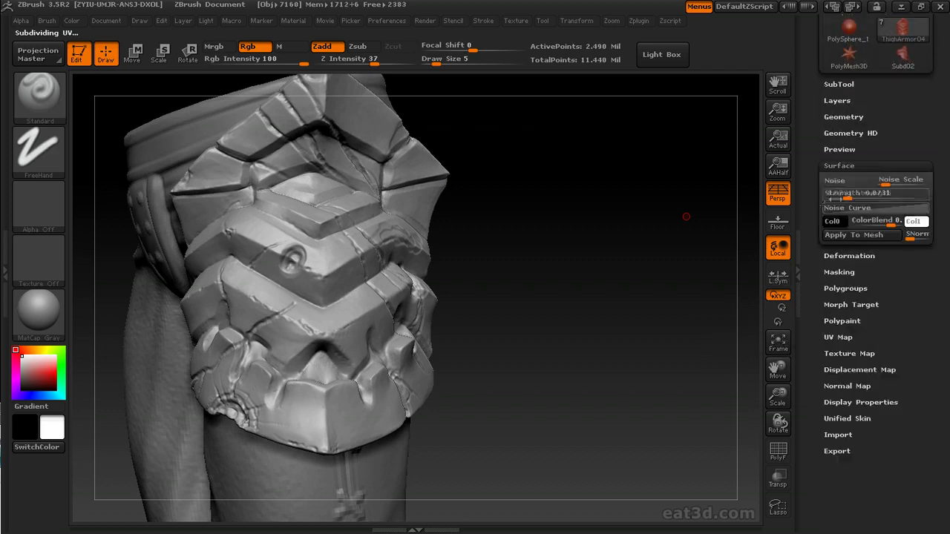
{"action": "left_click", "coordinate": [836, 184]}
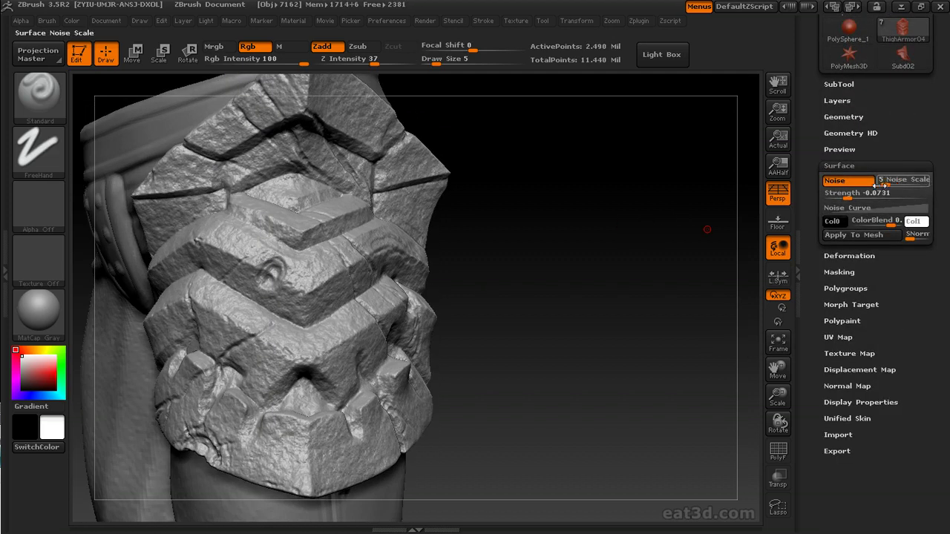
{"action": "left_click_drag", "start_coordinate": [847, 198], "coordinate": [856, 198]}
Step: Reshape the surface noise curve into a central peak with a steep rise at its end, then apply the noise to the mesh
{"action": "left_click", "coordinate": [883, 208]}
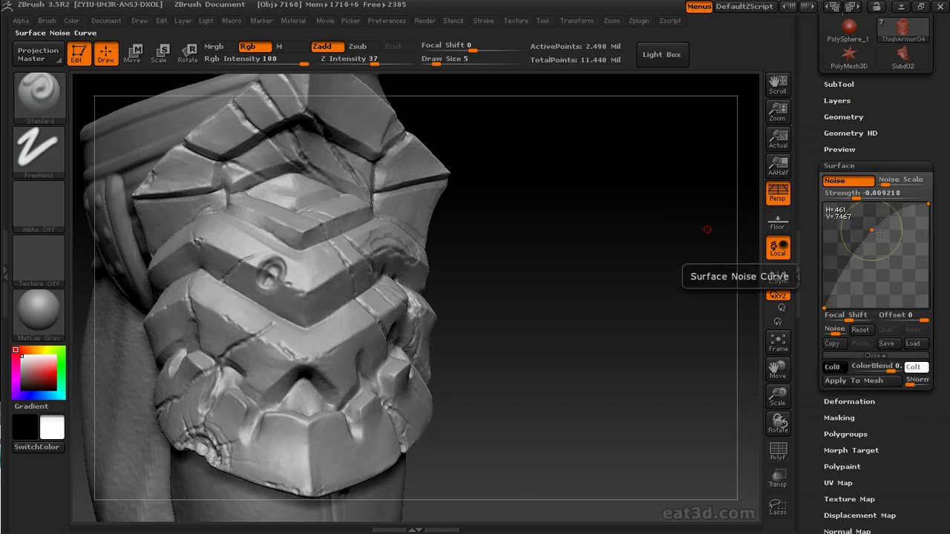
{"action": "left_click_drag", "start_coordinate": [904, 216], "coordinate": [905, 253]}
{"action": "mouse_move", "coordinate": [835, 291]}
{"action": "left_mouse_down"}
{"action": "mouse_move", "coordinate": [834, 265]}
{"action": "mouse_move", "coordinate": [865, 265]}
{"action": "mouse_move", "coordinate": [834, 285]}
{"action": "left_mouse_up"}
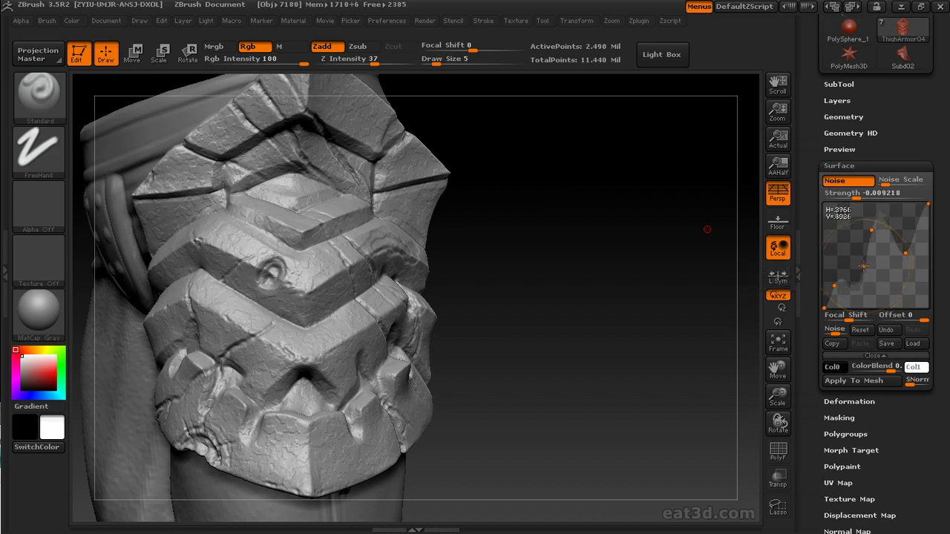
{"action": "left_click", "coordinate": [890, 234]}
{"action": "mouse_move", "coordinate": [871, 231]}
{"action": "left_mouse_down"}
{"action": "mouse_move", "coordinate": [871, 265]}
{"action": "mouse_move", "coordinate": [908, 247]}
{"action": "mouse_move", "coordinate": [877, 237]}
{"action": "left_mouse_up"}
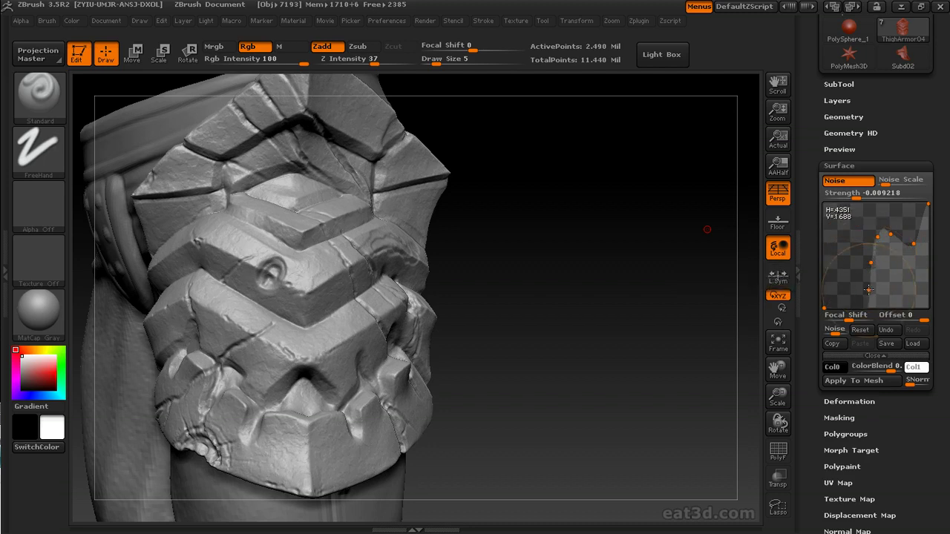
{"action": "left_click_drag", "start_coordinate": [834, 286], "coordinate": [872, 263]}
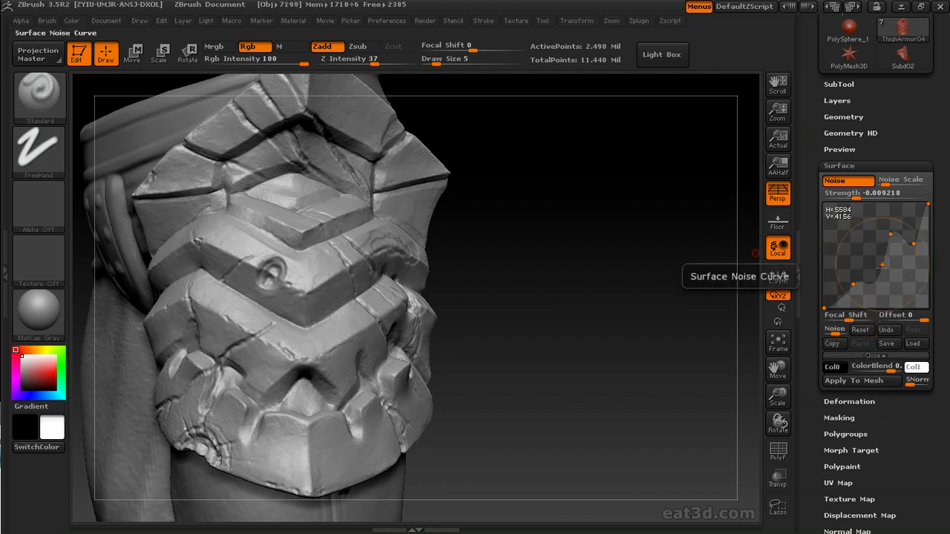
{"action": "left_click_drag", "start_coordinate": [693, 234], "coordinate": [664, 303]}
{"action": "mouse_move", "coordinate": [891, 242]}
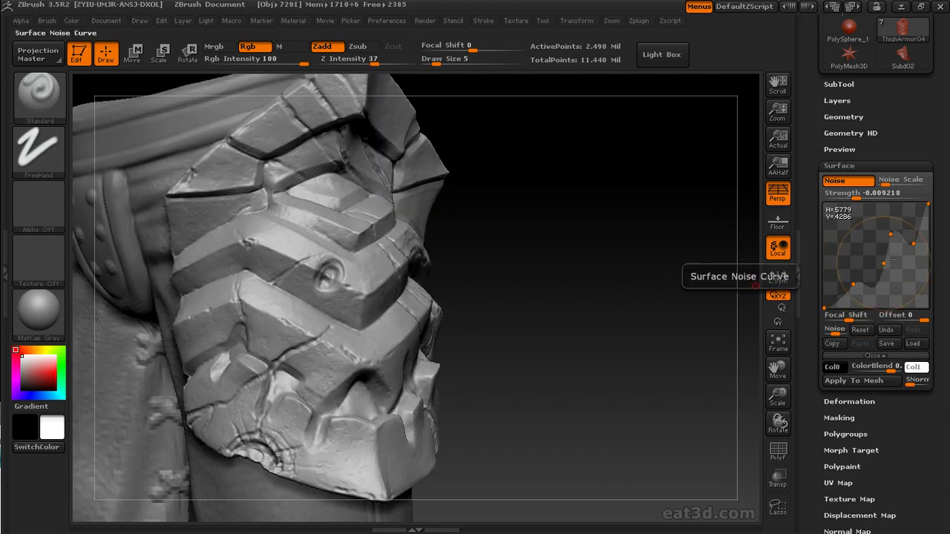
{"action": "left_click_drag", "start_coordinate": [891, 242], "coordinate": [894, 271]}
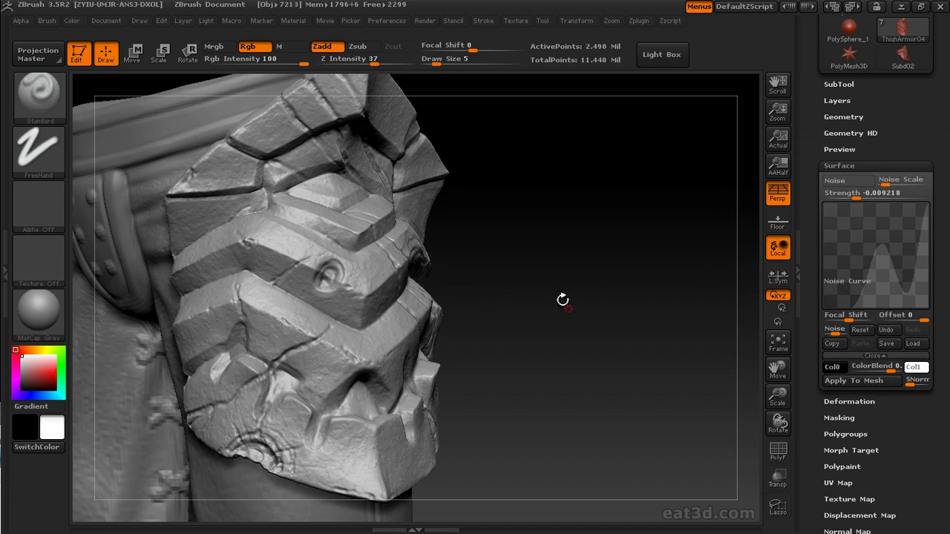
Step: Touch up the round dent and the pointed tooth on the lowest plate with the Standard brush at Z Intensity 25, draw size 7
{"action": "key", "text": "s"}
{"action": "left_click_drag", "start_coordinate": [329, 275], "coordinate": [327, 265]}
{"action": "key", "text": "s"}
{"action": "left_click_drag", "start_coordinate": [520, 230], "coordinate": [466, 191]}
{"action": "key", "text": "b"}
{"action": "key", "text": "s"}
{"action": "key", "text": "t"}
{"action": "mouse_move", "coordinate": [452, 273]}
{"action": "left_mouse_down"}
{"action": "mouse_move", "coordinate": [391, 277]}
{"action": "mouse_move", "coordinate": [366, 99]}
{"action": "mouse_move", "coordinate": [352, 280]}
{"action": "mouse_move", "coordinate": [557, 259]}
{"action": "mouse_move", "coordinate": [518, 262]}
{"action": "left_mouse_up"}
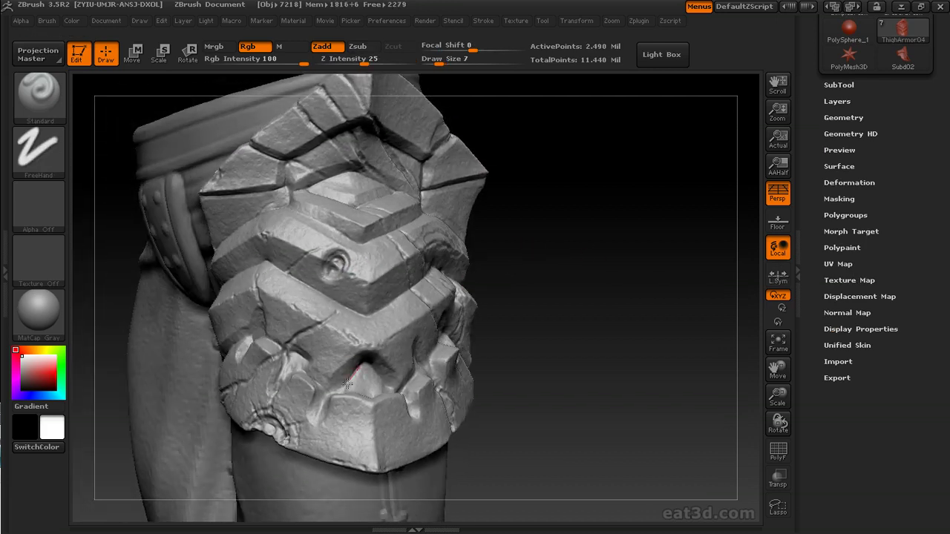
{"action": "left_click_drag", "start_coordinate": [339, 391], "coordinate": [380, 371]}
{"action": "mouse_move", "coordinate": [585, 351]}
{"action": "left_mouse_down"}
{"action": "mouse_move", "coordinate": [415, 379]}
{"action": "mouse_move", "coordinate": [334, 356]}
{"action": "left_mouse_up"}
Step: Cut the seam beneath the middle chevron band with the Slash3 brush at draw size 11, lowering its Z Intensity to 43
{"action": "left_click", "coordinate": [56, 112]}
{"action": "left_click", "coordinate": [474, 302]}
{"action": "left_click_drag", "start_coordinate": [439, 280], "coordinate": [271, 258]}
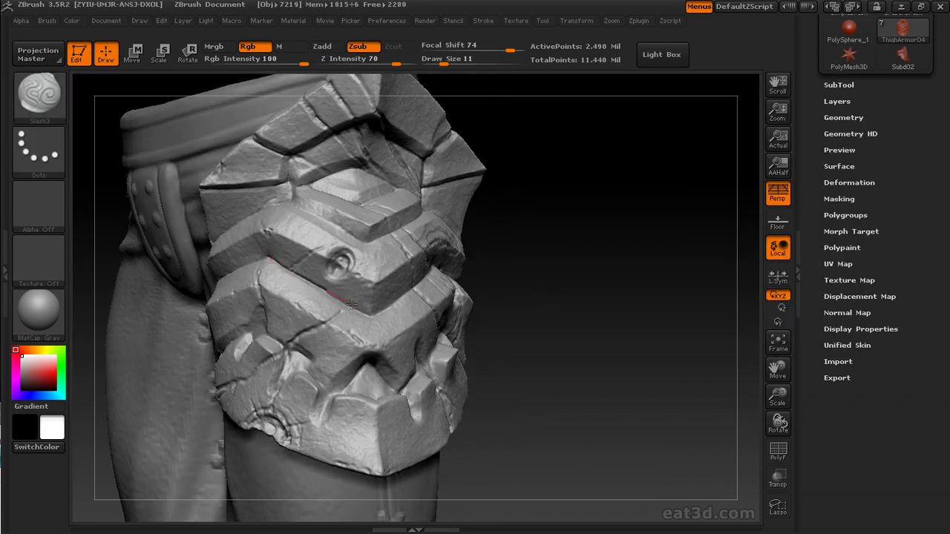
{"action": "left_click_drag", "start_coordinate": [363, 310], "coordinate": [415, 223]}
{"action": "left_click_drag", "start_coordinate": [397, 64], "coordinate": [379, 64]}
{"action": "left_click_drag", "start_coordinate": [379, 148], "coordinate": [294, 232]}
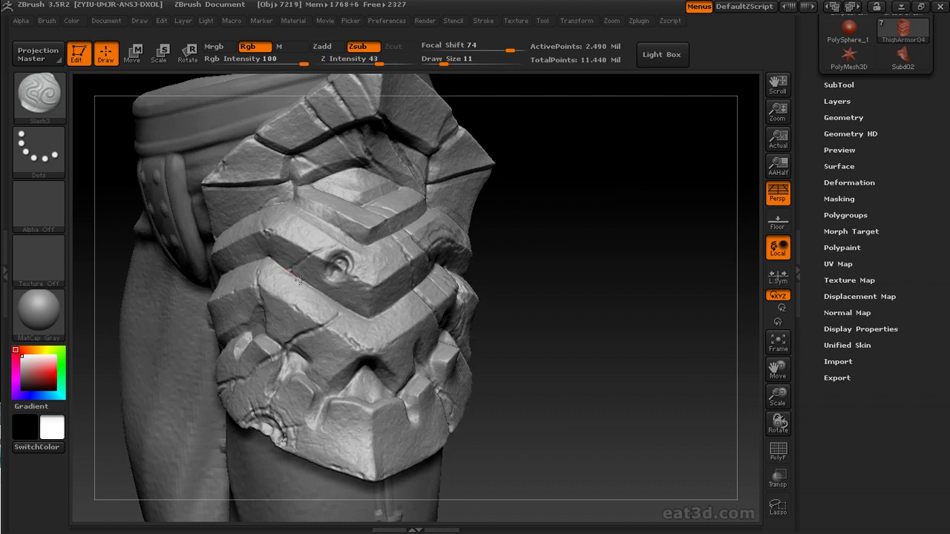
{"action": "left_click_drag", "start_coordinate": [371, 318], "coordinate": [375, 310]}
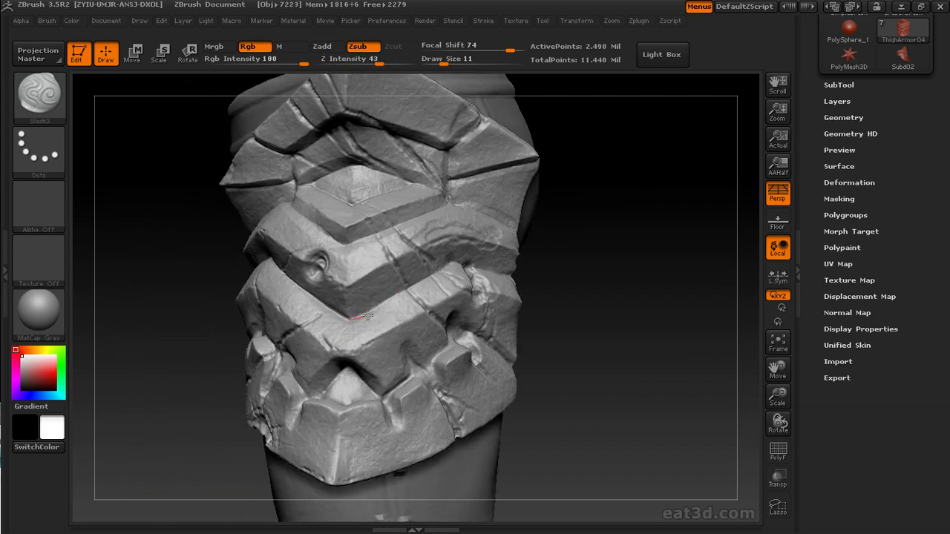
Step: Sharpen the seams around the lower chevron bands and plates with Slash3 strokes from several angles
{"action": "left_click_drag", "start_coordinate": [443, 269], "coordinate": [473, 265]}
{"action": "left_click_drag", "start_coordinate": [550, 275], "coordinate": [377, 255]}
{"action": "mouse_move", "coordinate": [519, 223]}
{"action": "left_mouse_down"}
{"action": "mouse_move", "coordinate": [532, 218]}
{"action": "mouse_move", "coordinate": [554, 328]}
{"action": "mouse_move", "coordinate": [482, 348]}
{"action": "left_mouse_up"}
{"action": "left_click_drag", "start_coordinate": [512, 309], "coordinate": [372, 336]}
{"action": "mouse_move", "coordinate": [559, 317]}
{"action": "left_mouse_down"}
{"action": "mouse_move", "coordinate": [388, 349]}
{"action": "mouse_move", "coordinate": [421, 319]}
{"action": "left_mouse_up"}
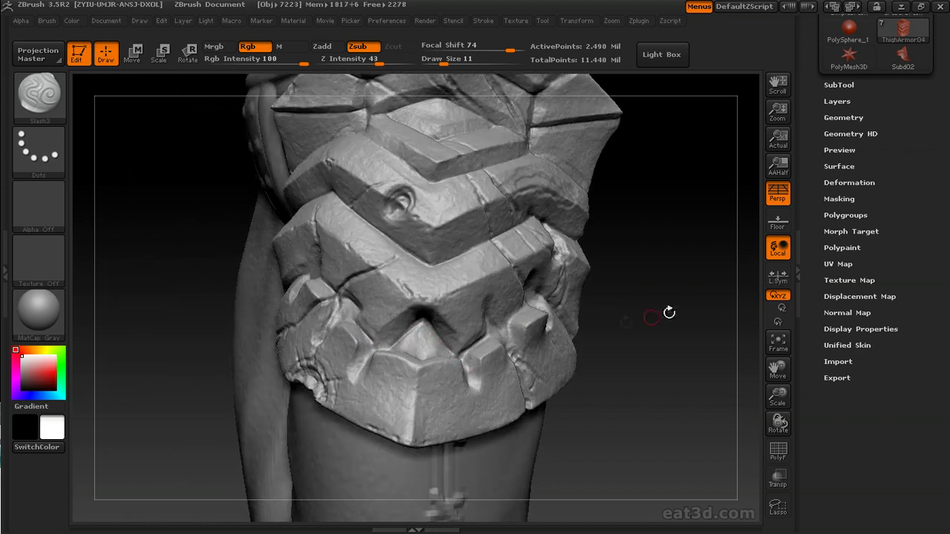
{"action": "mouse_move", "coordinate": [618, 308]}
{"action": "left_mouse_down"}
{"action": "mouse_move", "coordinate": [416, 338]}
{"action": "mouse_move", "coordinate": [668, 282]}
{"action": "mouse_move", "coordinate": [662, 240]}
{"action": "mouse_move", "coordinate": [451, 274]}
{"action": "left_mouse_up"}
Step: Cut the seams around the uppermost nested chevrons below the top plate with the Slash3 brush
{"action": "left_click_drag", "start_coordinate": [323, 320], "coordinate": [297, 254]}
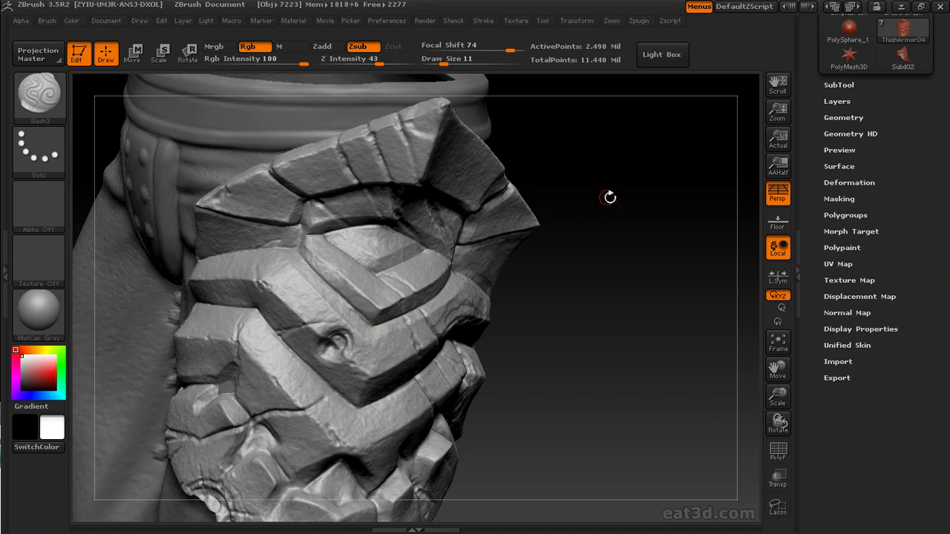
{"action": "left_click_drag", "start_coordinate": [619, 250], "coordinate": [333, 292]}
{"action": "left_click_drag", "start_coordinate": [404, 334], "coordinate": [443, 297]}
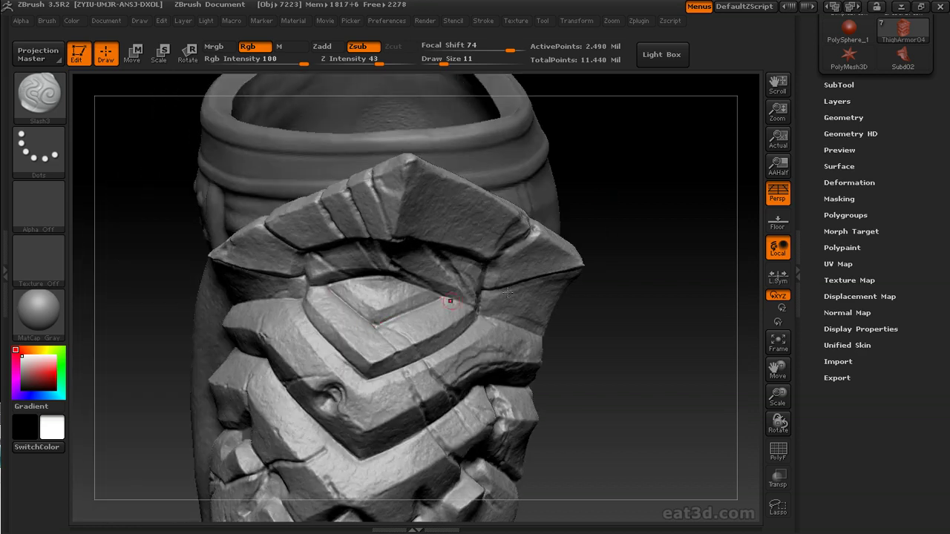
{"action": "left_click_drag", "start_coordinate": [656, 286], "coordinate": [442, 256]}
{"action": "mouse_move", "coordinate": [624, 213]}
{"action": "left_mouse_down"}
{"action": "mouse_move", "coordinate": [601, 219]}
{"action": "mouse_move", "coordinate": [551, 206]}
{"action": "mouse_move", "coordinate": [512, 222]}
{"action": "mouse_move", "coordinate": [601, 212]}
{"action": "mouse_move", "coordinate": [632, 235]}
{"action": "mouse_move", "coordinate": [261, 358]}
{"action": "left_mouse_up"}
Step: Mask a small rounded slot on the lowest plate's side, invert the mask, raise the slot with the Layer brush at Z Intensity 1, and clear the mask
{"action": "key", "text": "1"}
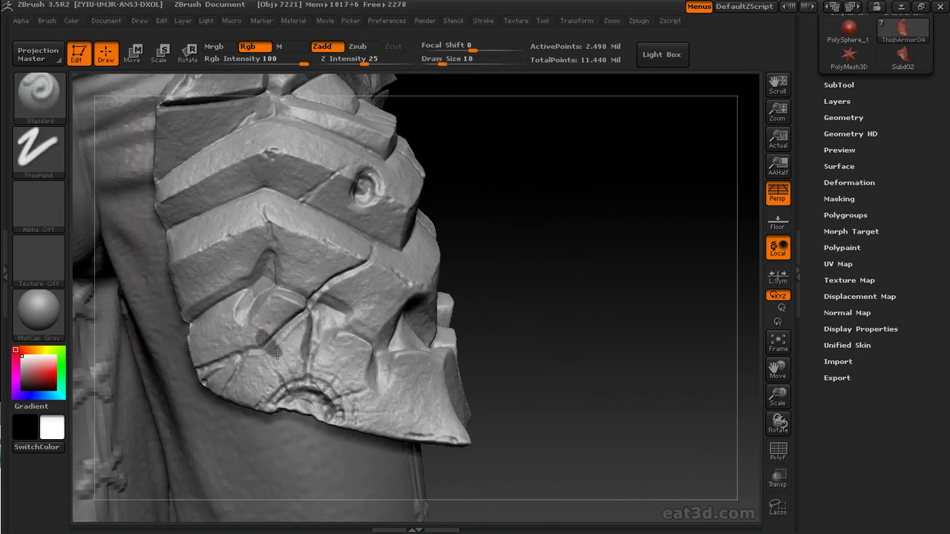
{"action": "key", "text": "ctrl+i"}
{"action": "key", "text": "2"}
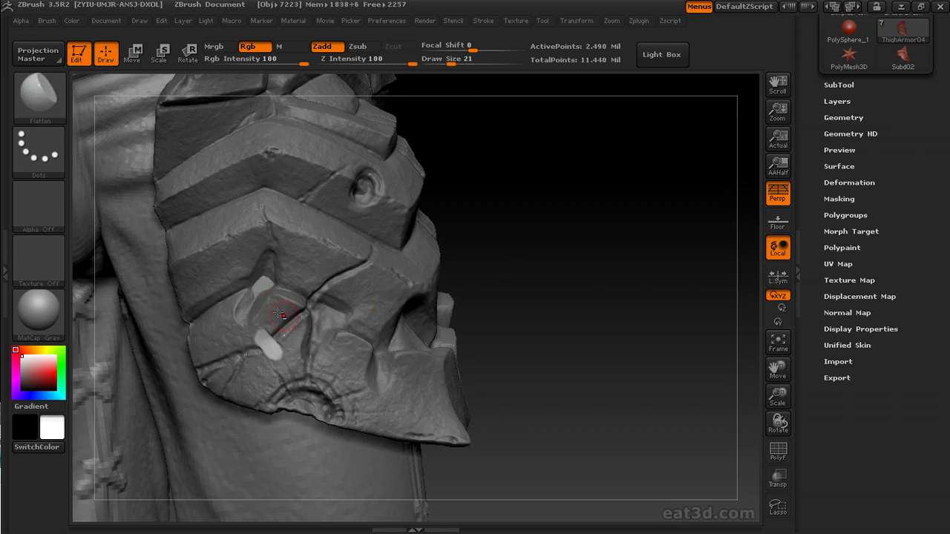
{"action": "key", "text": "3"}
{"action": "left_click_drag", "start_coordinate": [453, 280], "coordinate": [272, 323]}
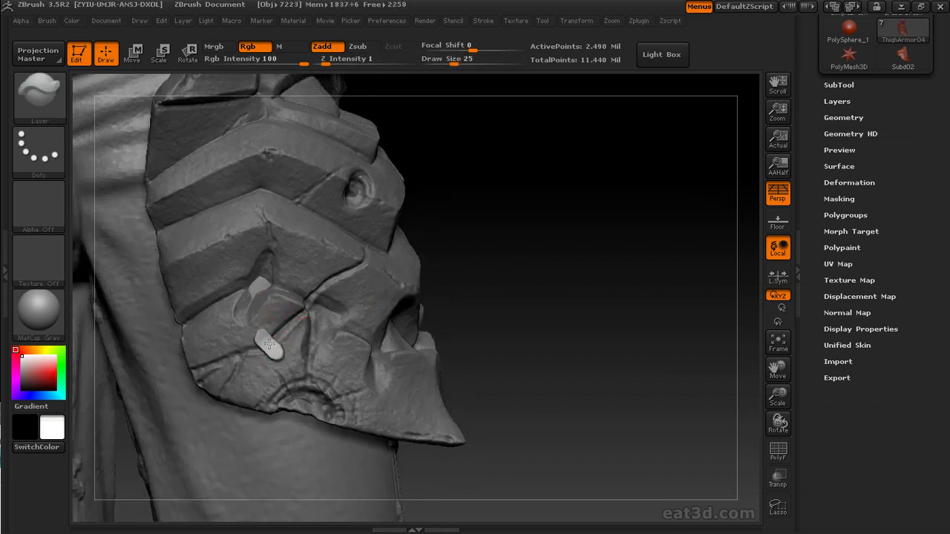
{"action": "left_click_drag", "start_coordinate": [431, 284], "coordinate": [445, 282]}
{"action": "key", "text": "ctrl+shift+a"}
Step: Indent a small hole at each end of the raised slot with the Standard brush, then adjust its shape with the Move brush at draw size 13
{"action": "key", "text": "1"}
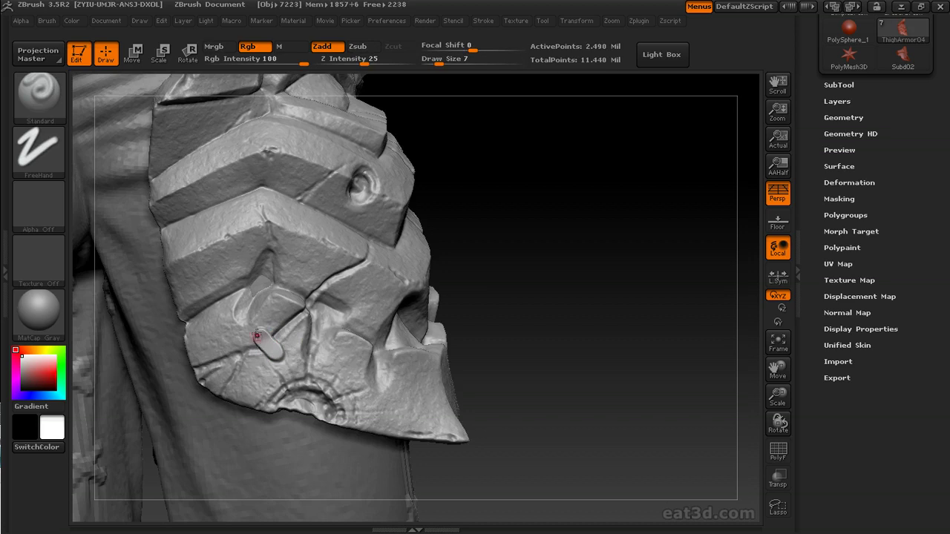
{"action": "left_click_drag", "start_coordinate": [506, 268], "coordinate": [261, 340]}
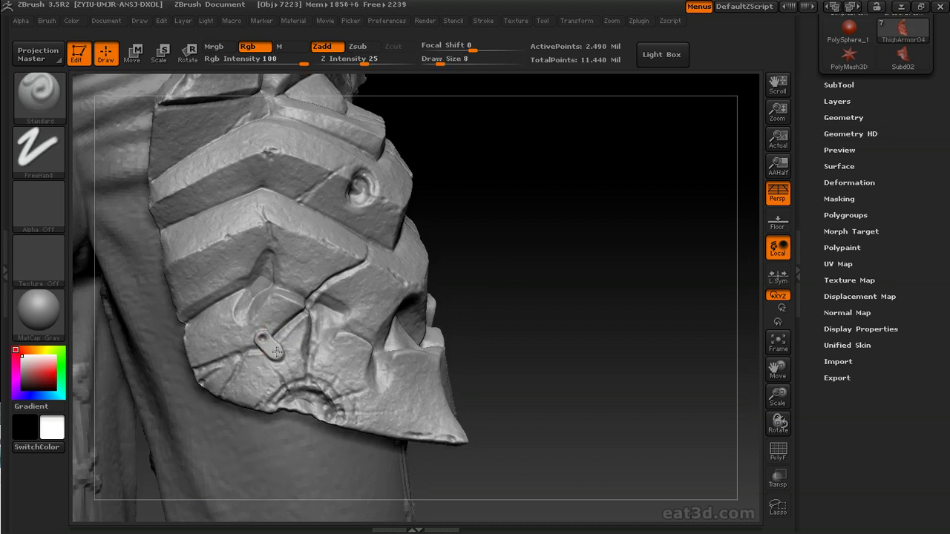
{"action": "mouse_move", "coordinate": [512, 257]}
{"action": "left_mouse_down"}
{"action": "mouse_move", "coordinate": [490, 269]}
{"action": "mouse_move", "coordinate": [536, 333]}
{"action": "mouse_move", "coordinate": [583, 328]}
{"action": "mouse_move", "coordinate": [237, 396]}
{"action": "left_mouse_up"}
{"action": "key", "text": "b"}
{"action": "key", "text": "m"}
{"action": "key", "text": "v"}
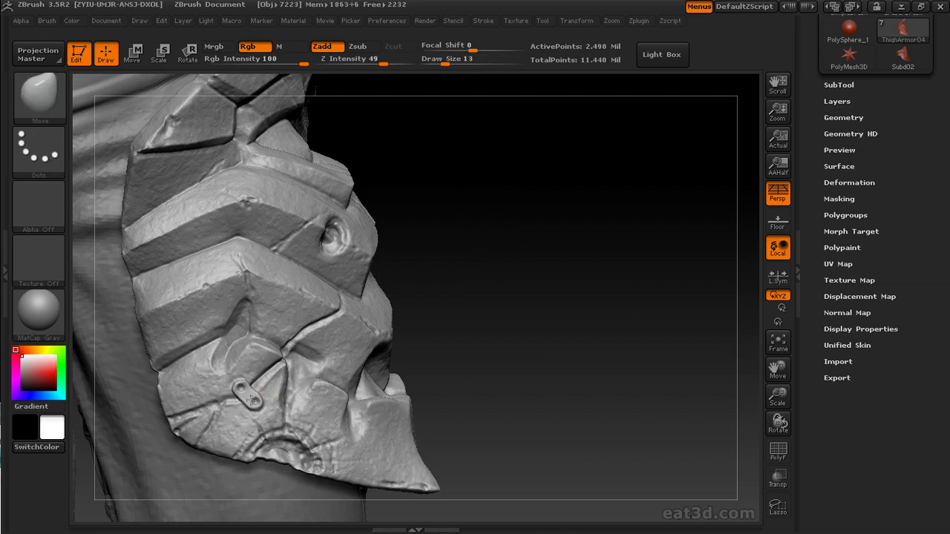
Step: Carve a small upright battle-damage detail into the lower chevron band's outer end with the Standard brush, reducing the draw size from 12 to 4
{"action": "mouse_move", "coordinate": [520, 340]}
{"action": "left_mouse_down"}
{"action": "mouse_move", "coordinate": [528, 292]}
{"action": "mouse_move", "coordinate": [196, 363]}
{"action": "left_mouse_up"}
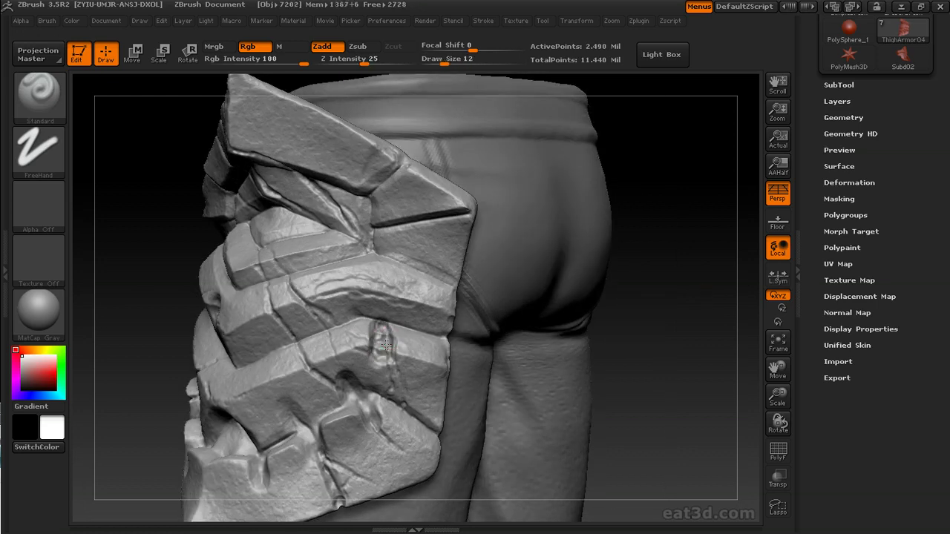
{"action": "left_click_drag", "start_coordinate": [405, 377], "coordinate": [366, 335]}
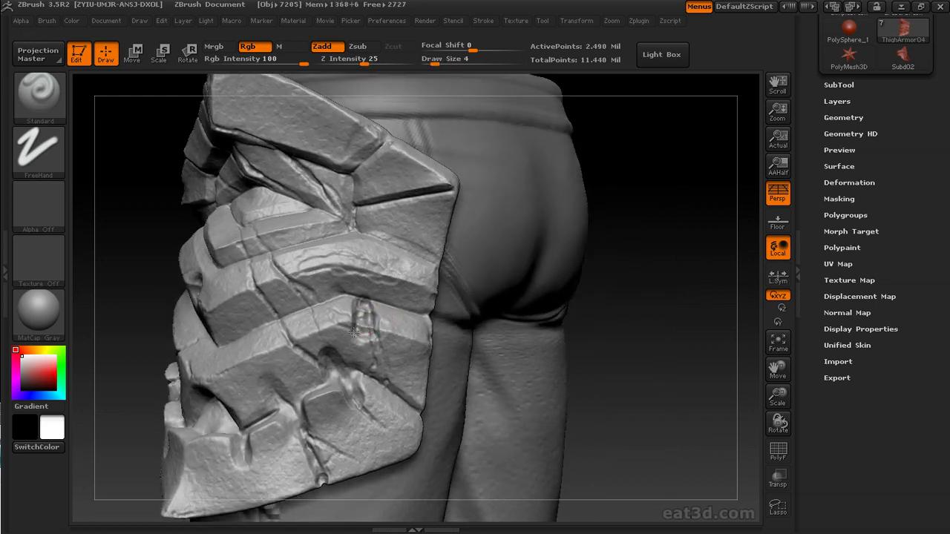